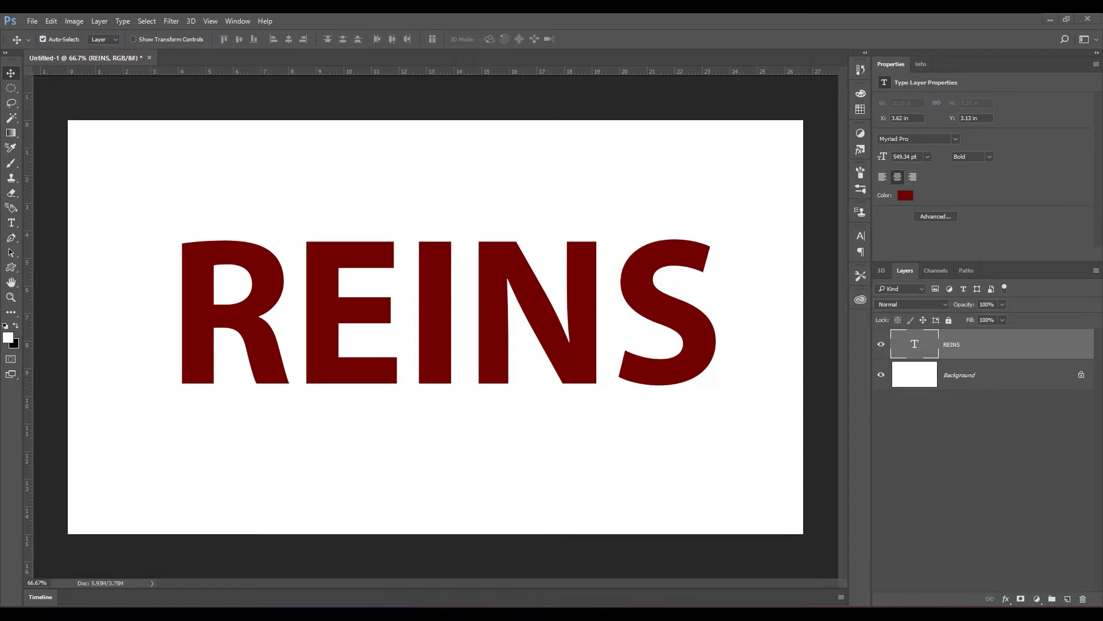
Add a default Satin effect to REINS (Multiply, 90°, 25 px distance, 68 px size) and move the dialog aside.
click(1005, 598)
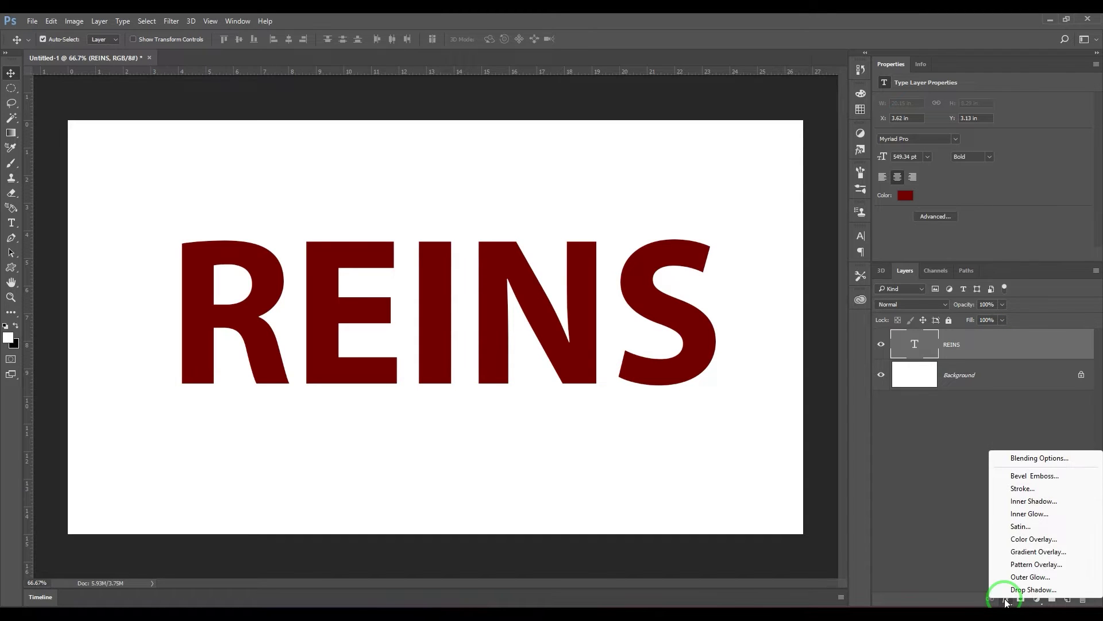
click(1035, 525)
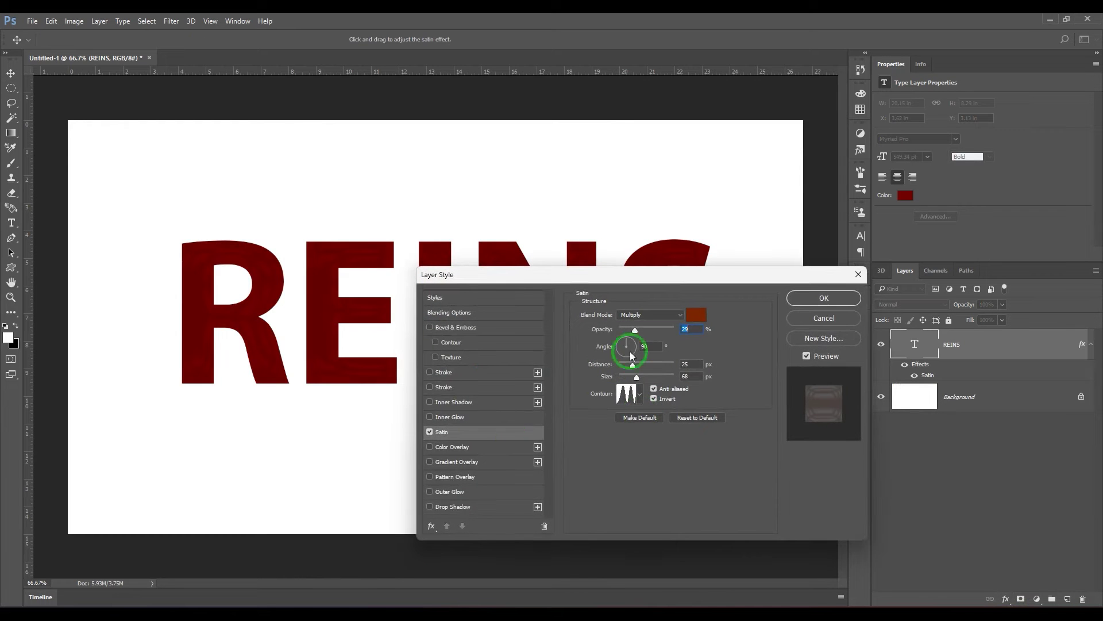
drag(645, 277, 581, 205)
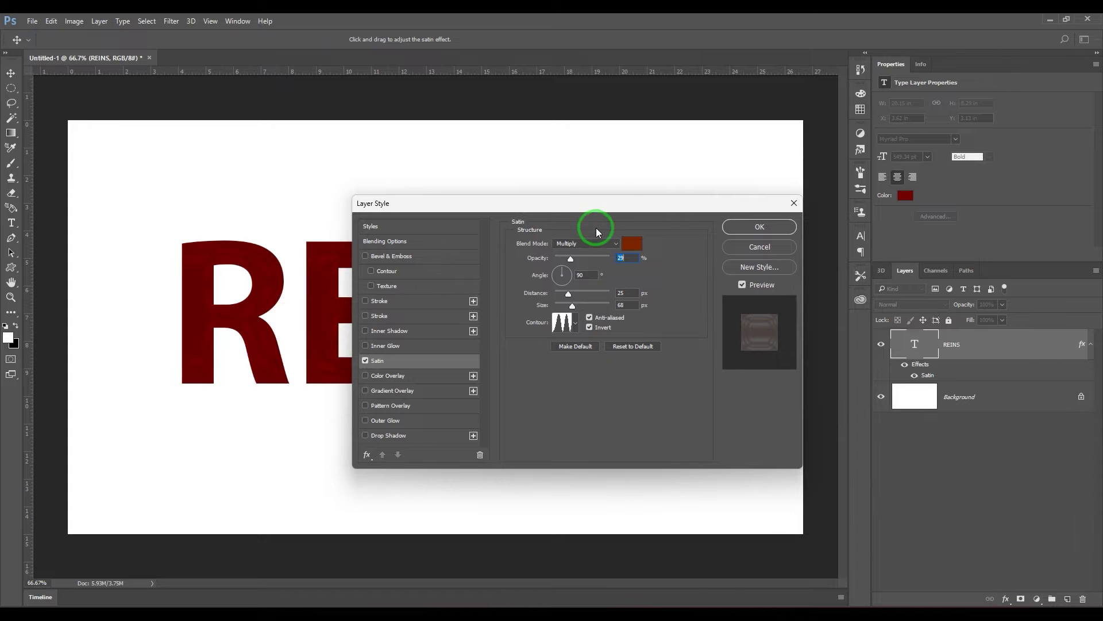
Set the Satin colour to orange in the Color Picker.
click(633, 246)
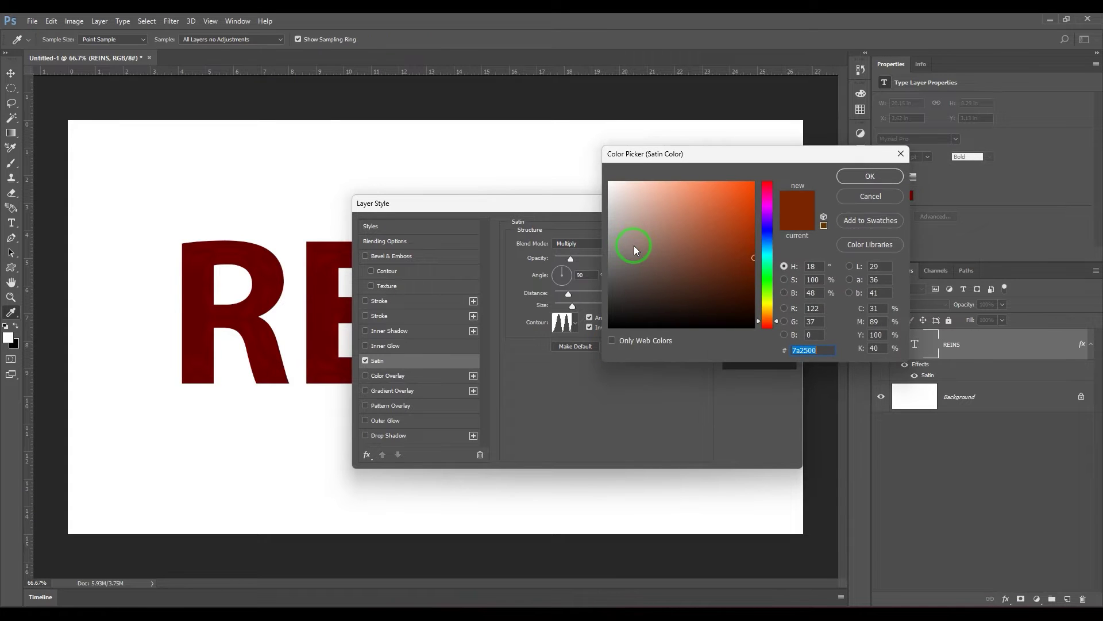
click(767, 251)
drag(768, 250, 766, 251)
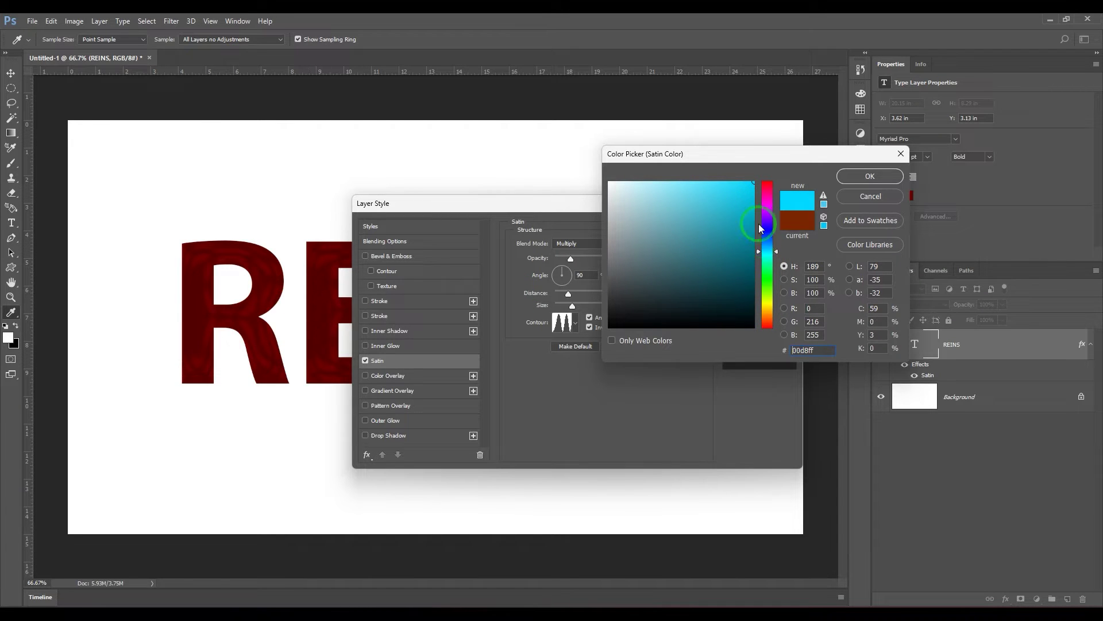
click(768, 184)
drag(740, 231, 751, 172)
drag(765, 321, 768, 316)
click(870, 176)
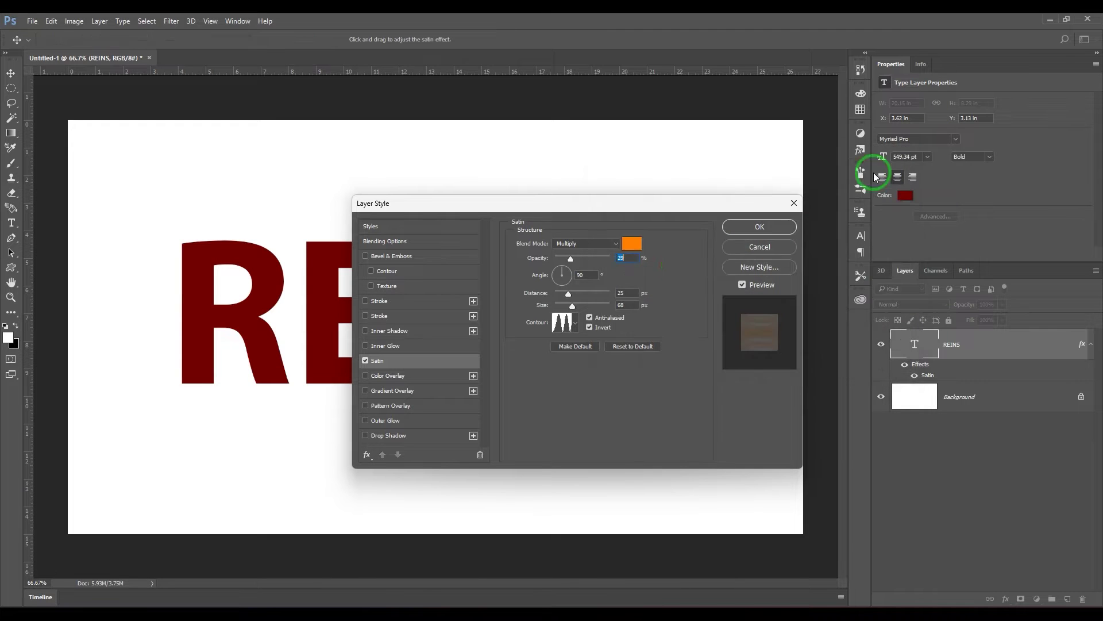
Set the Satin blend mode to Normal at 100% opacity.
click(612, 248)
click(581, 254)
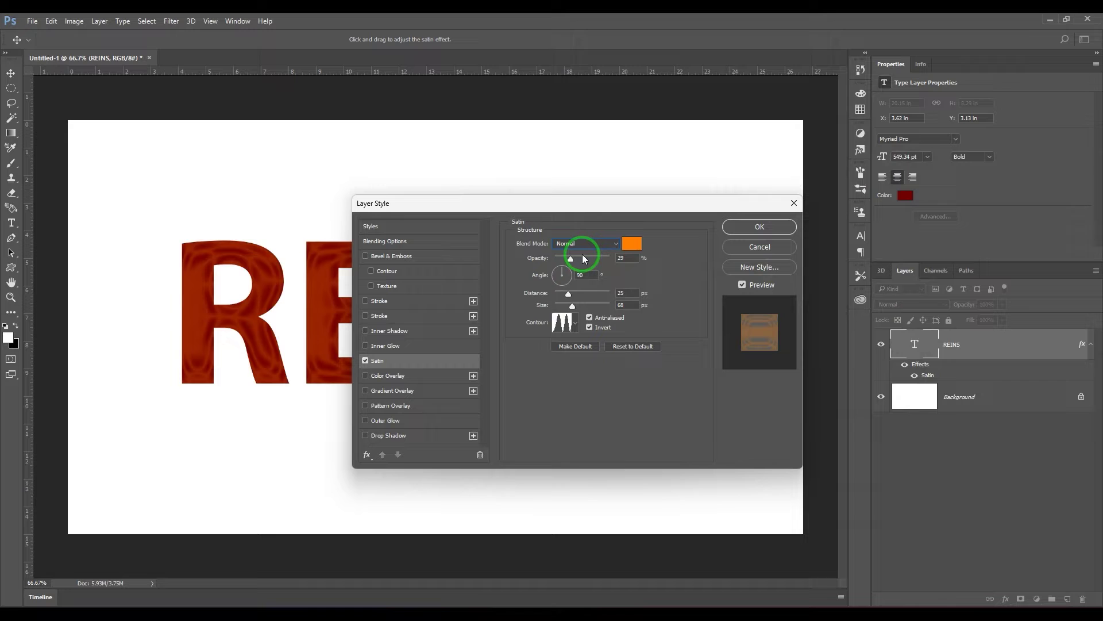
drag(572, 259, 619, 257)
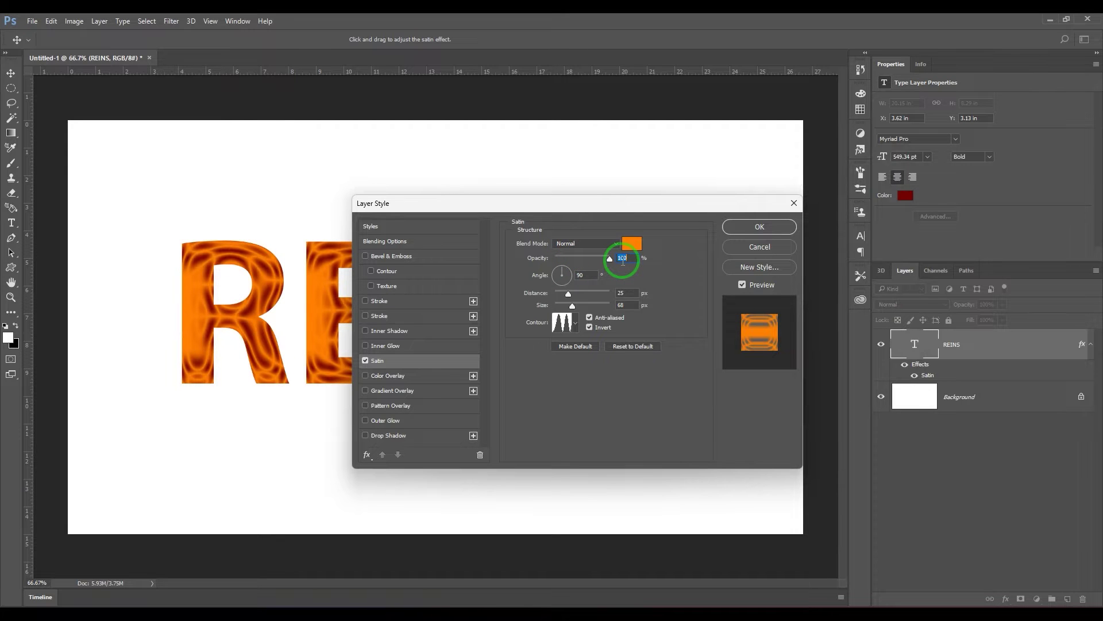
click(622, 259)
drag(636, 209, 687, 207)
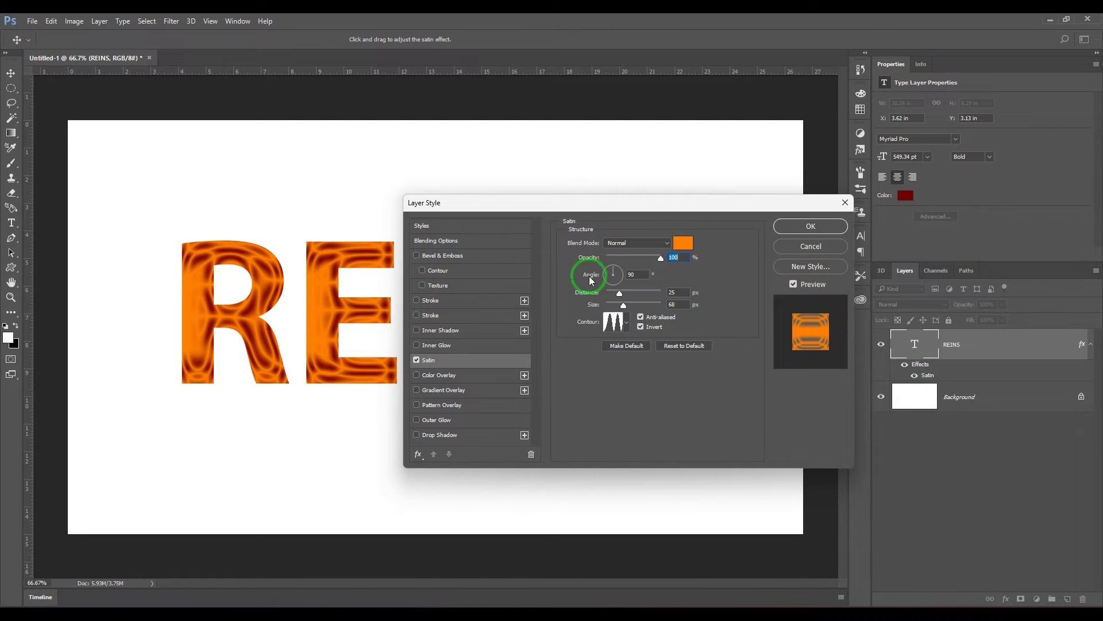
Keep Normal blend mode and apply the Linear contour to the Satin.
click(653, 243)
click(654, 243)
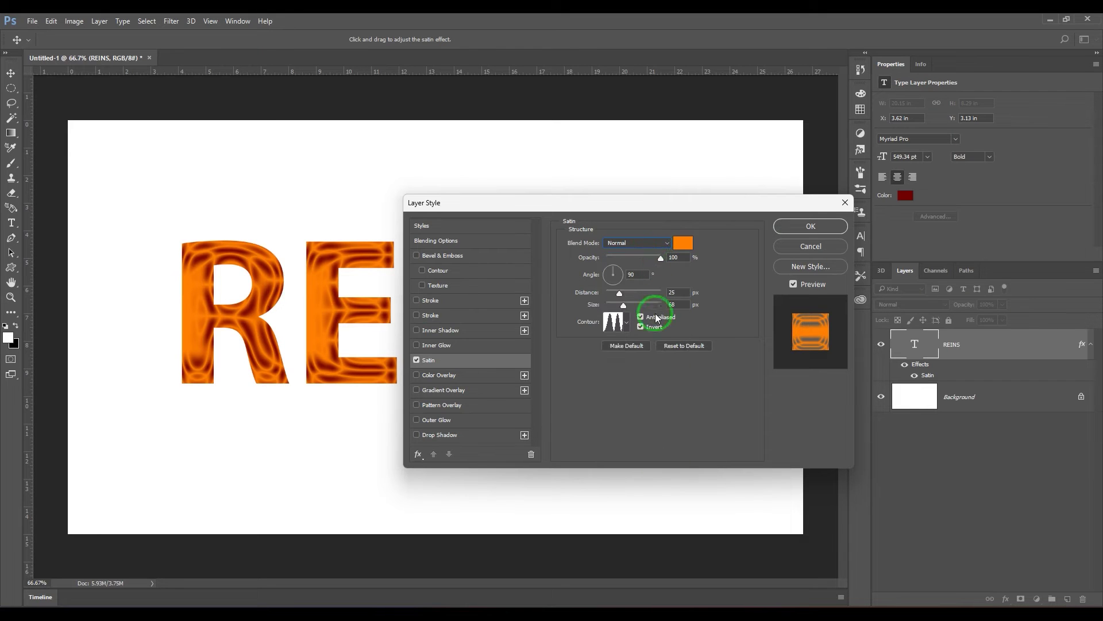
click(626, 323)
click(562, 349)
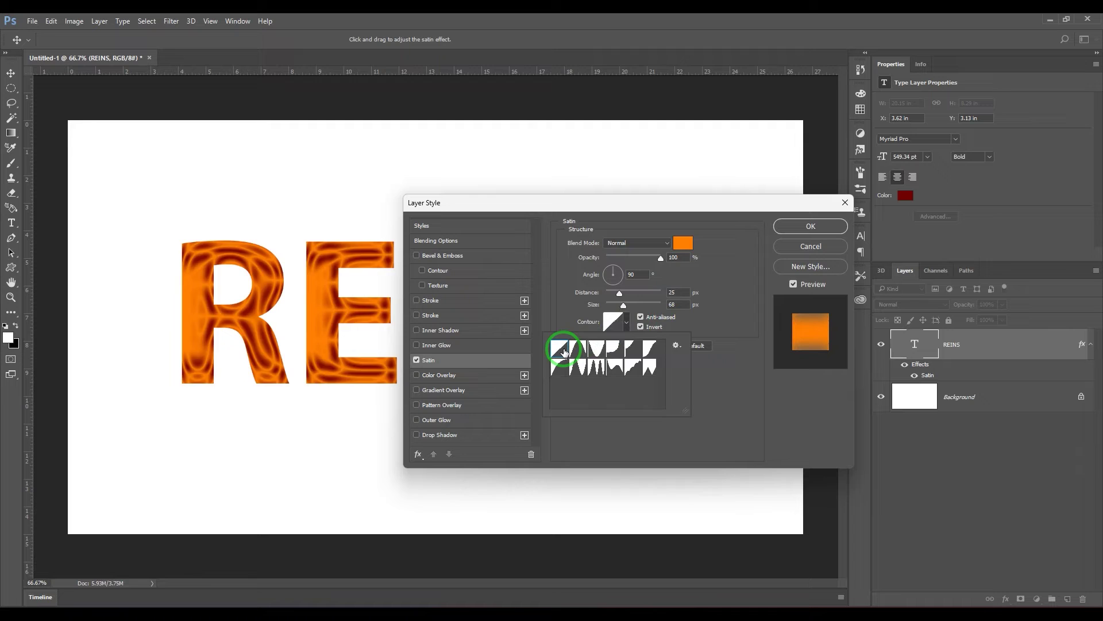
click(628, 321)
Set the Satin Distance to 47 px and Size to 32 px.
mouse_move(619, 293)
mouse_down()
mouse_move(603, 301)
mouse_move(636, 298)
mouse_move(598, 295)
mouse_move(634, 291)
mouse_up()
click(605, 305)
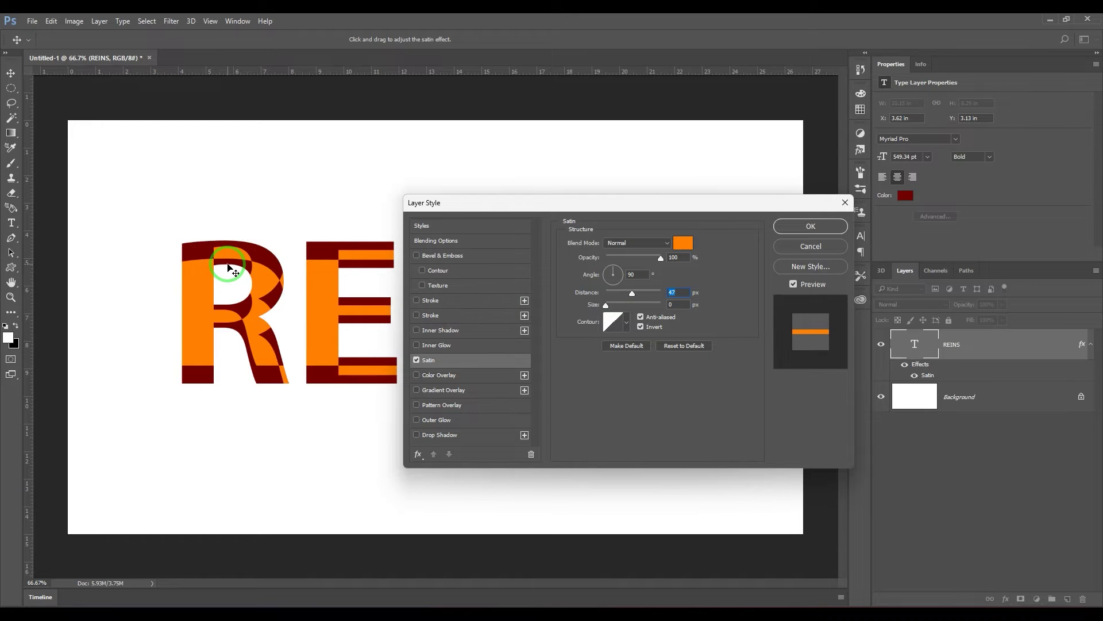
click(606, 322)
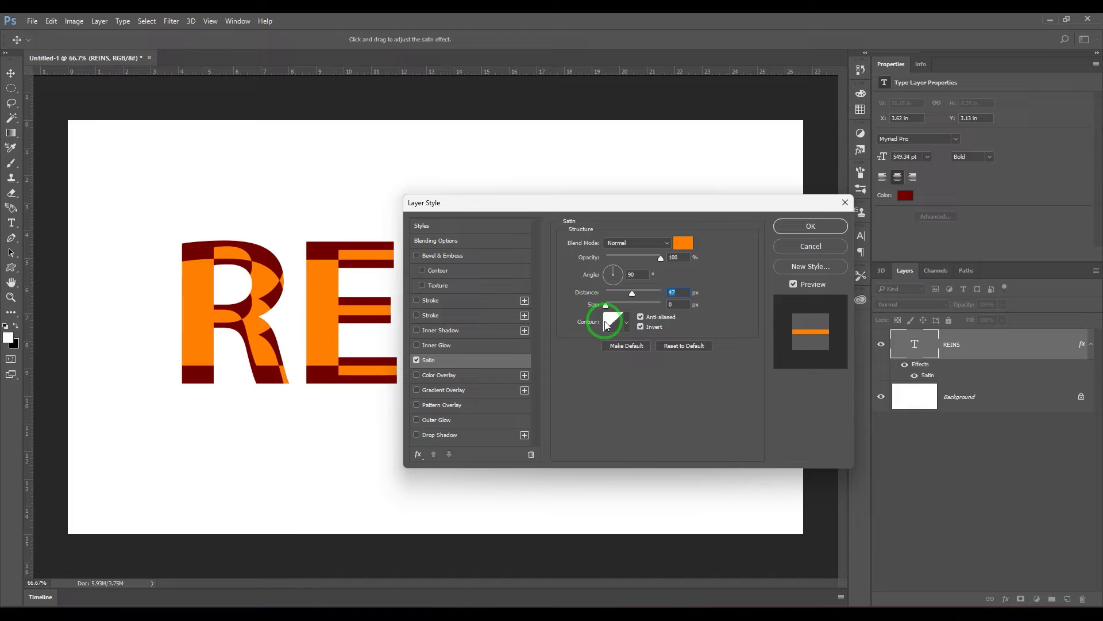
drag(606, 305, 616, 309)
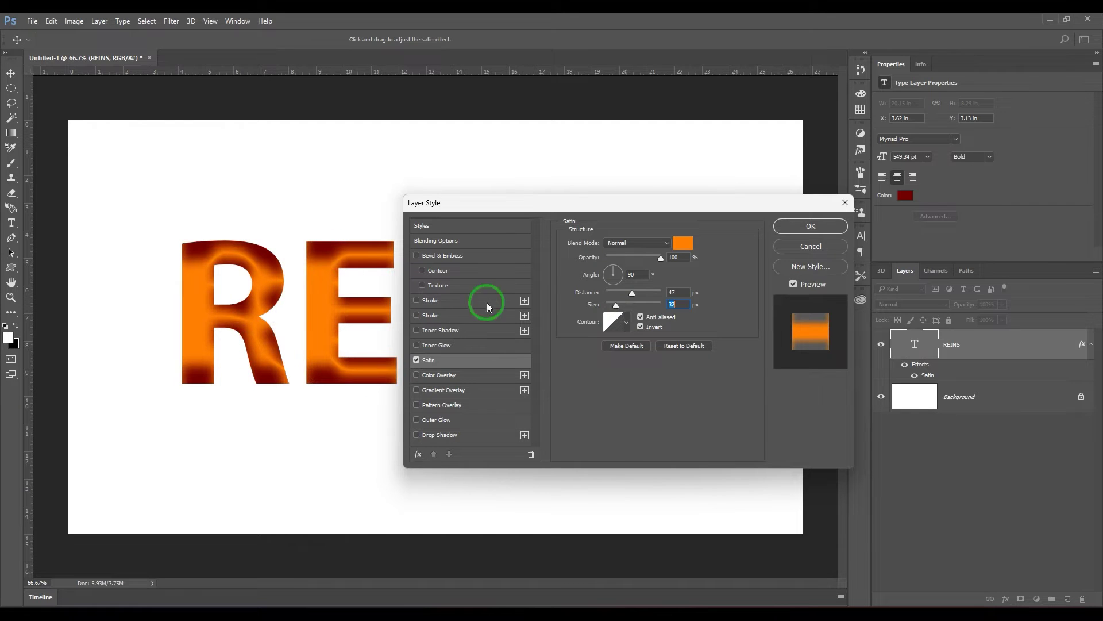
Try a series of Satin contour presets, ending on a curved contour.
click(627, 325)
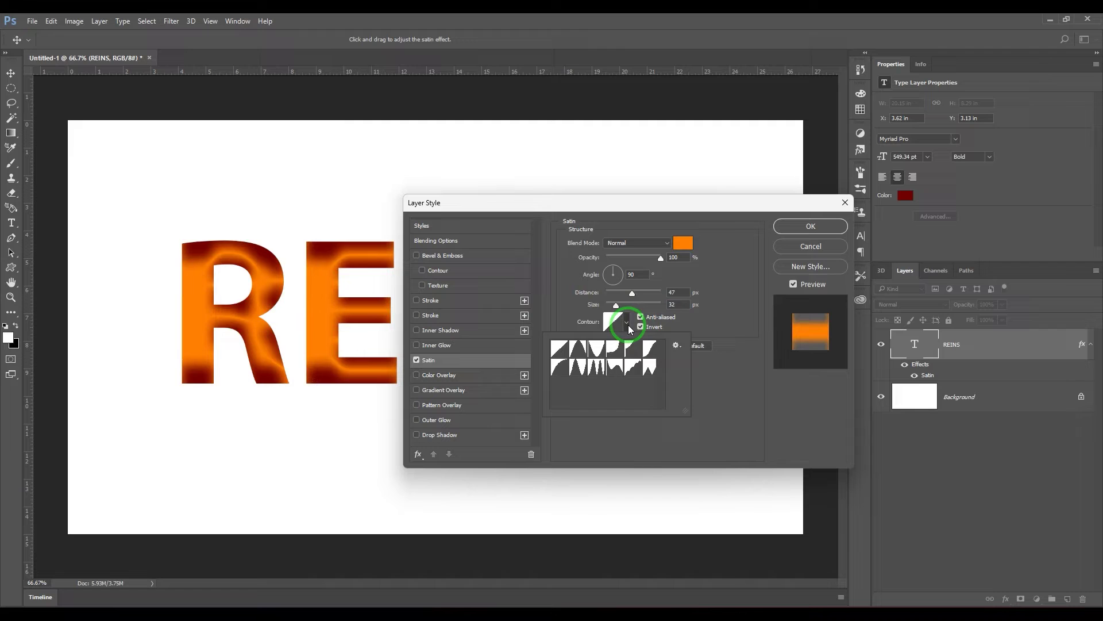
click(598, 371)
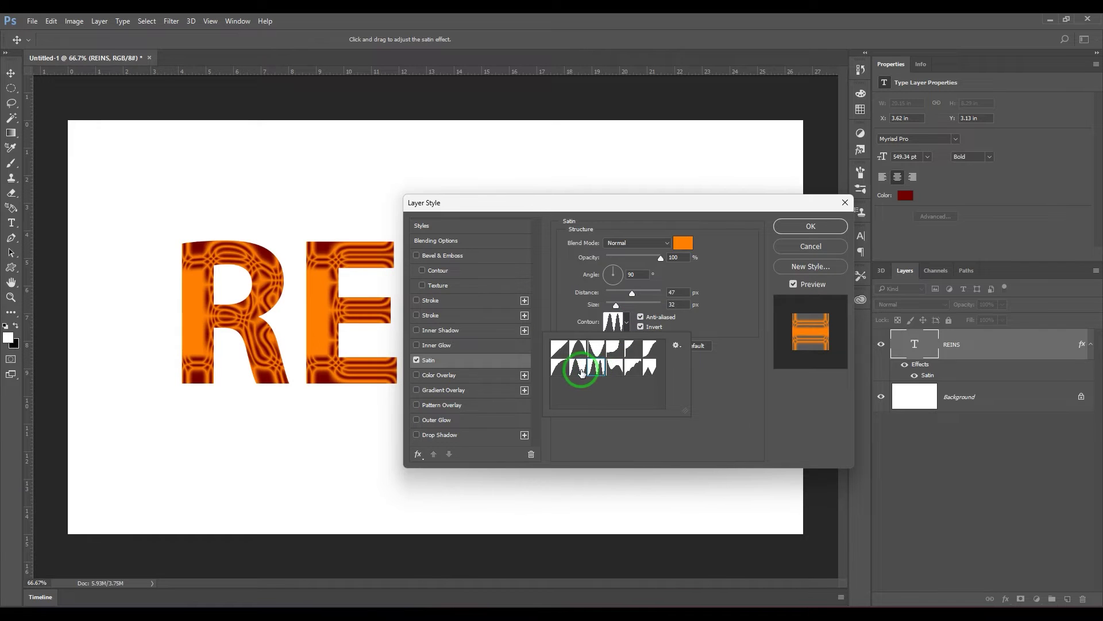
click(578, 370)
click(565, 372)
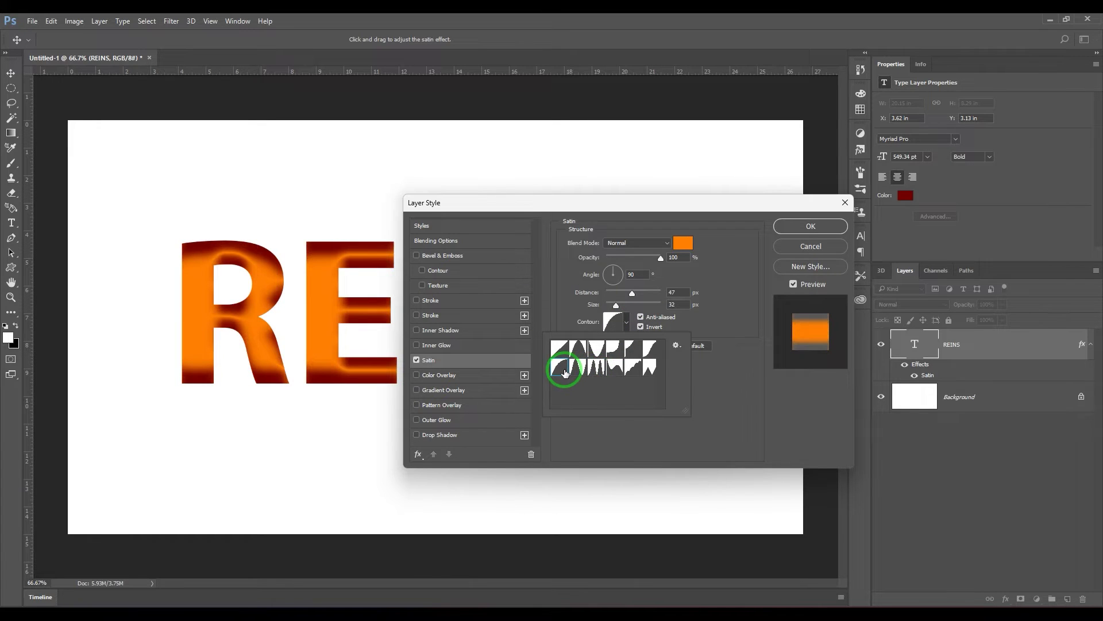
click(616, 369)
click(634, 369)
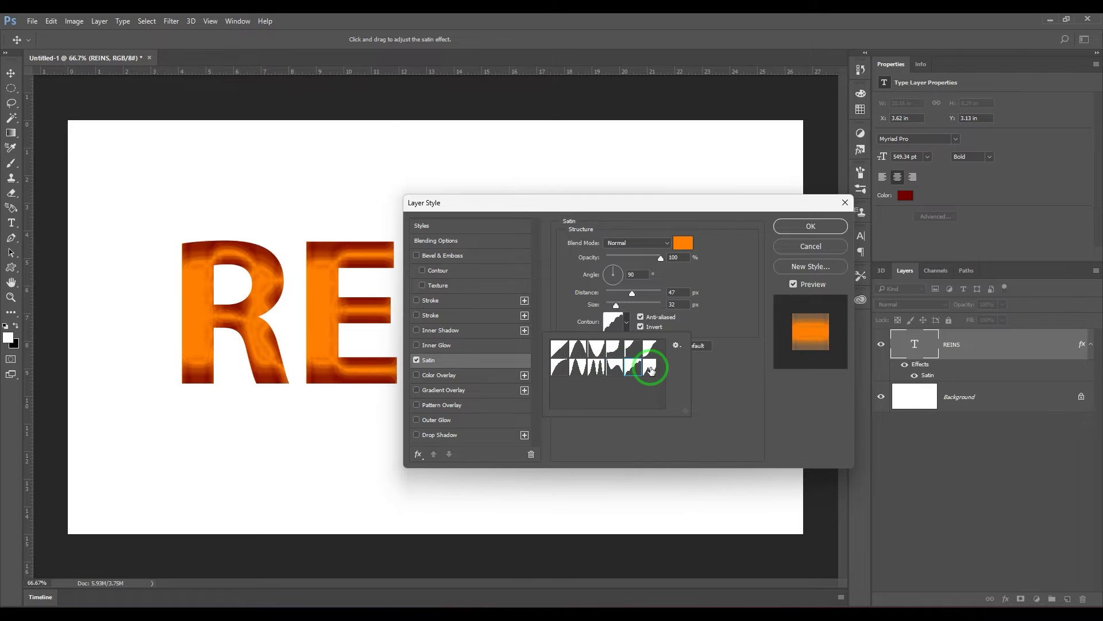
click(650, 370)
click(634, 367)
click(611, 353)
click(632, 368)
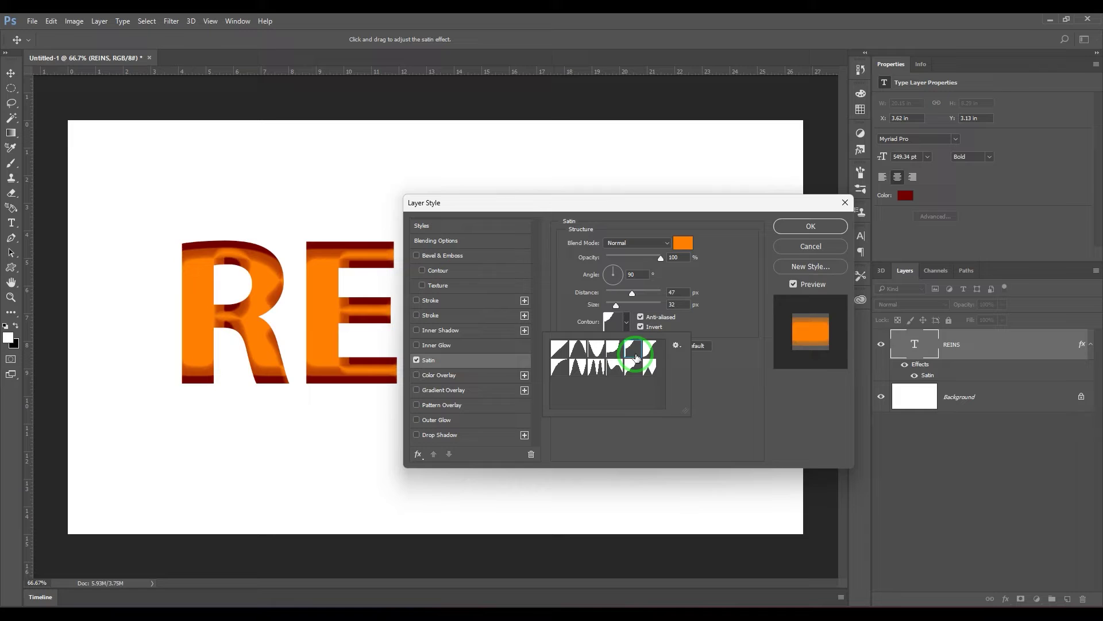
click(651, 352)
click(742, 419)
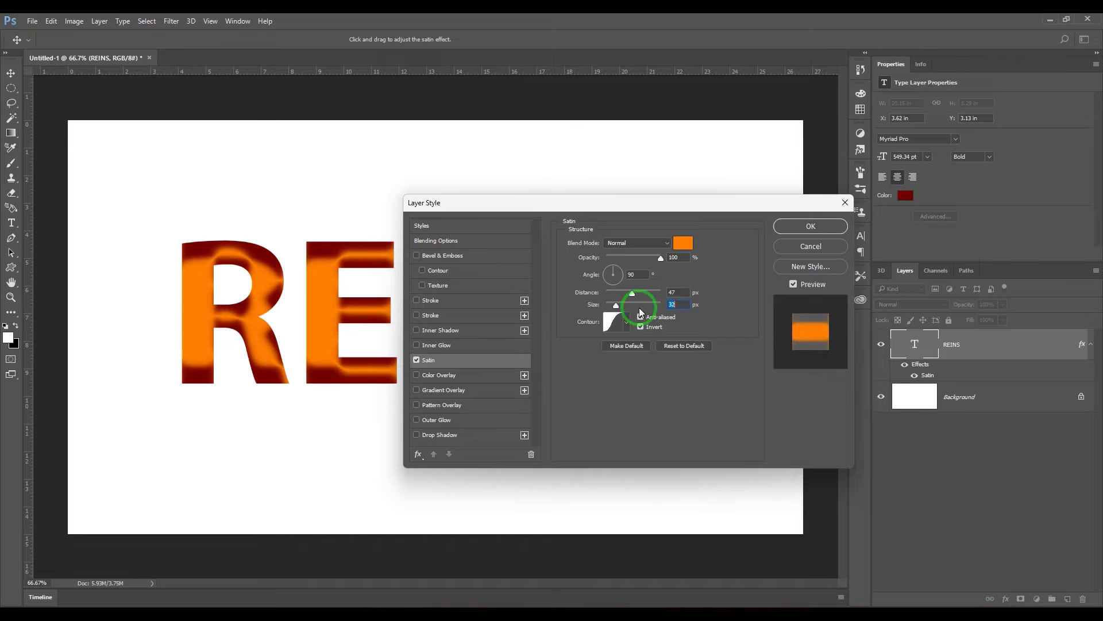
Try a ring contour at different Satin sizes, then cancel the Layer Style to discard it.
mouse_move(616, 305)
mouse_down()
mouse_move(631, 310)
mouse_move(619, 309)
mouse_move(641, 294)
mouse_move(617, 298)
mouse_move(632, 301)
mouse_up()
click(626, 322)
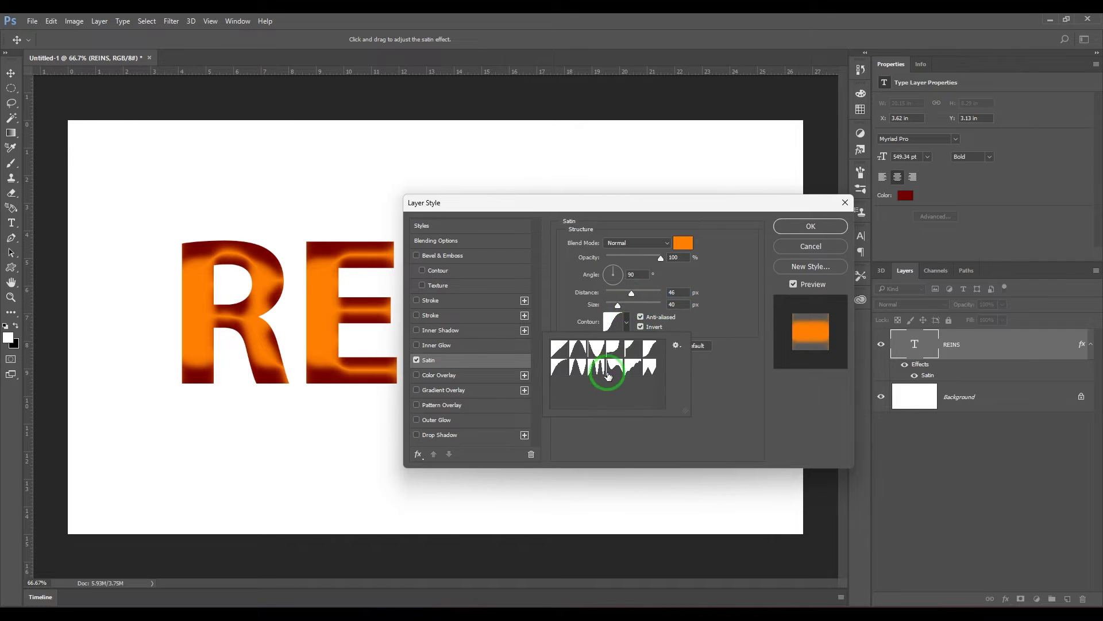
click(596, 366)
click(626, 322)
drag(617, 305, 615, 319)
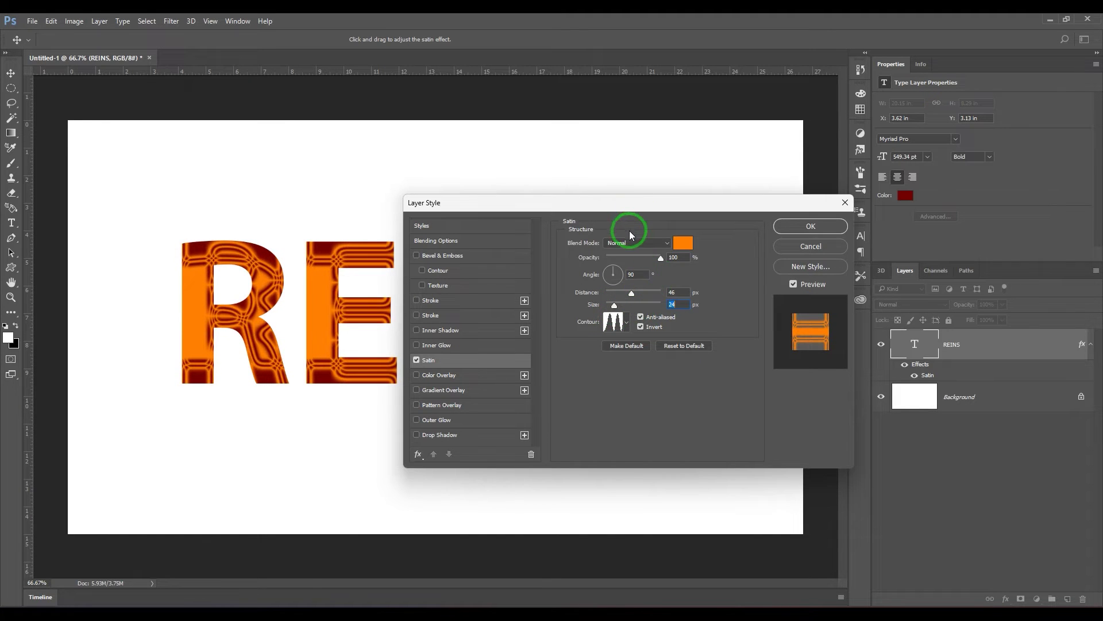
mouse_move(640, 210)
mouse_down()
mouse_move(715, 191)
mouse_move(646, 202)
mouse_up()
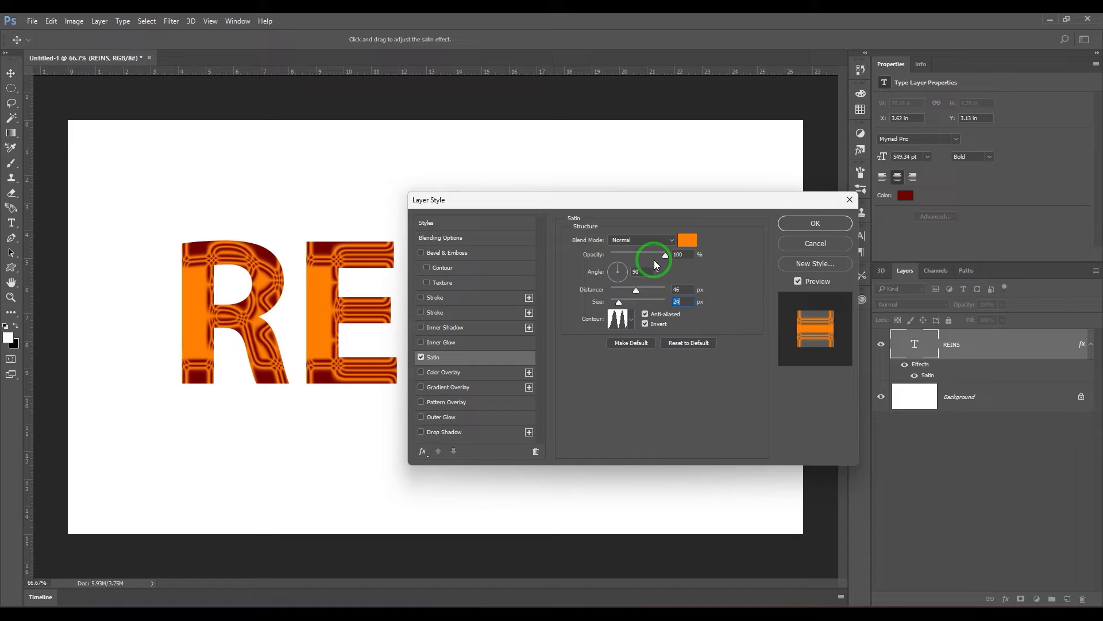
click(811, 246)
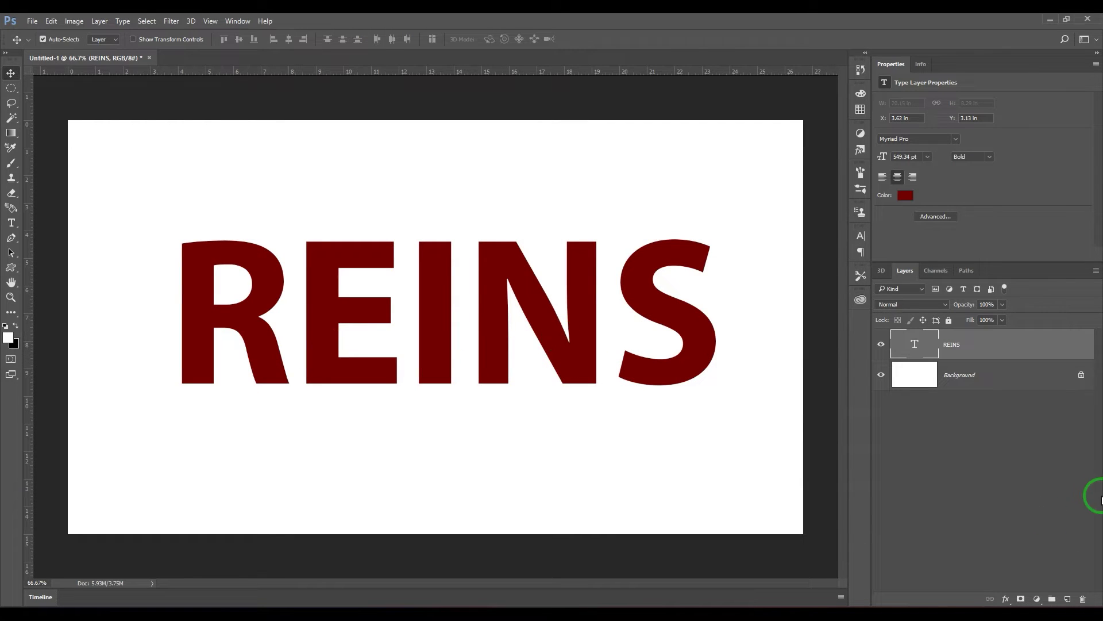
Add Bevel & Emboss to REINS: Inner Bevel, Smooth, Depth 1000%, Size 10 px, Soften 8 px.
click(1006, 598)
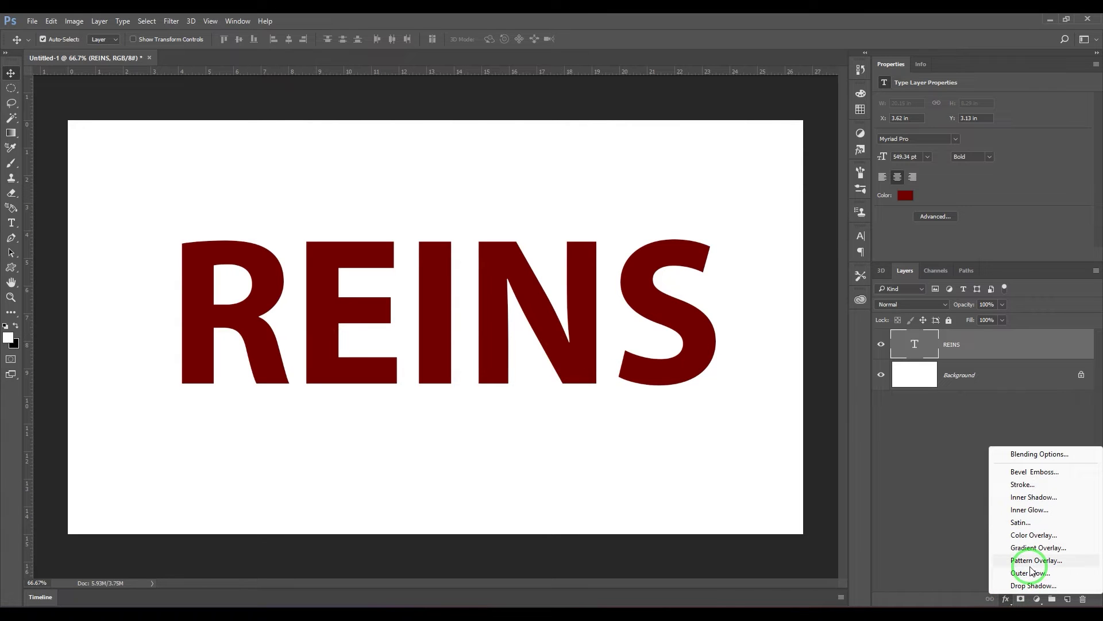
click(1041, 471)
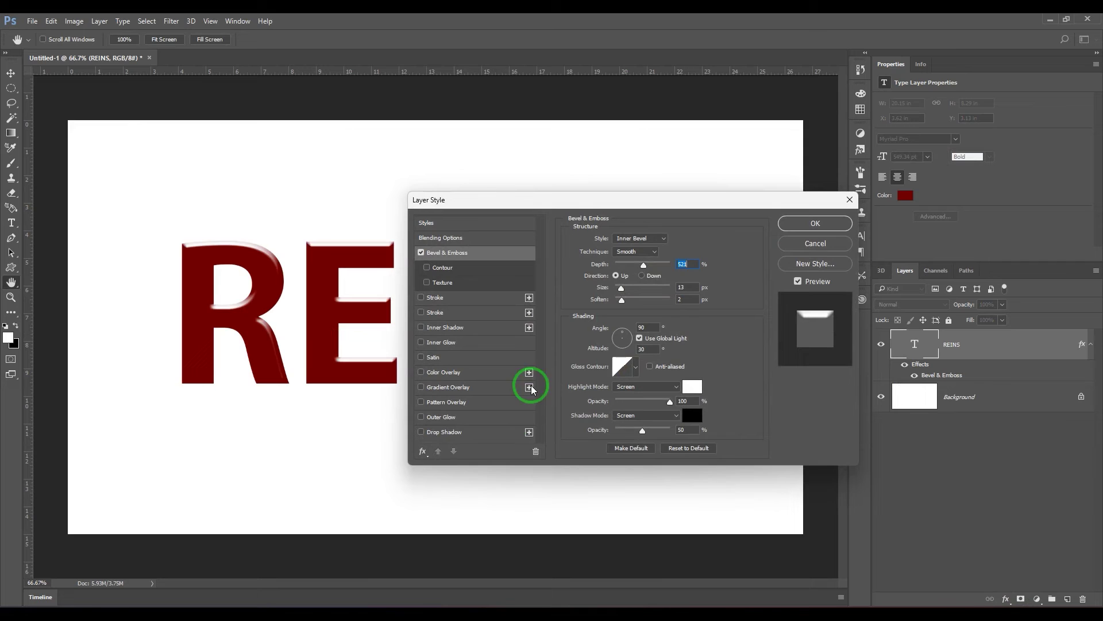
click(697, 450)
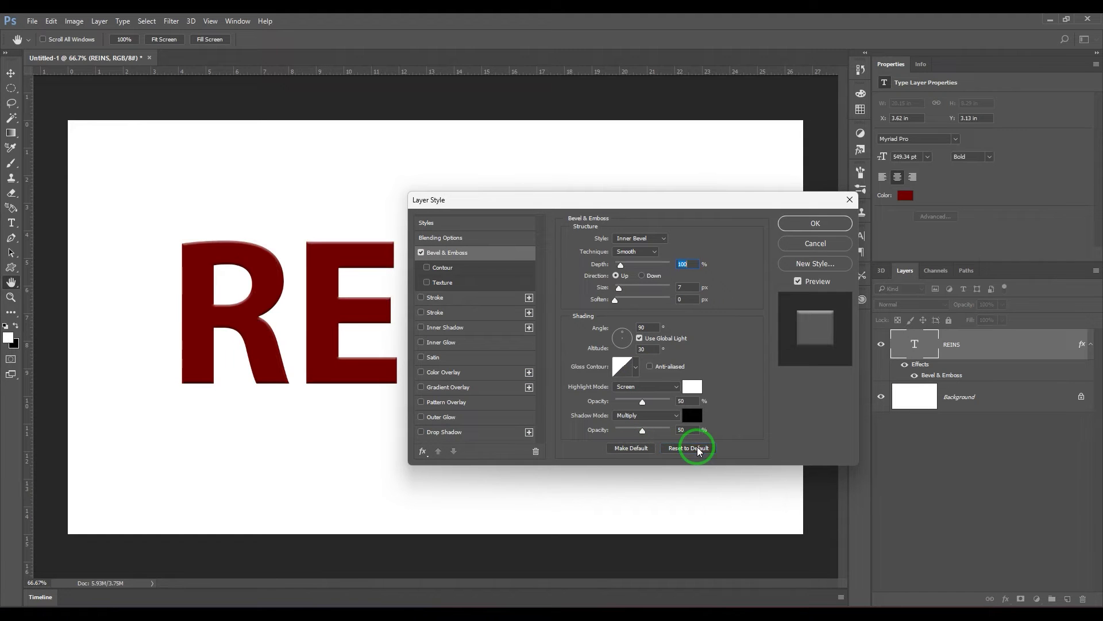
drag(619, 268, 623, 295)
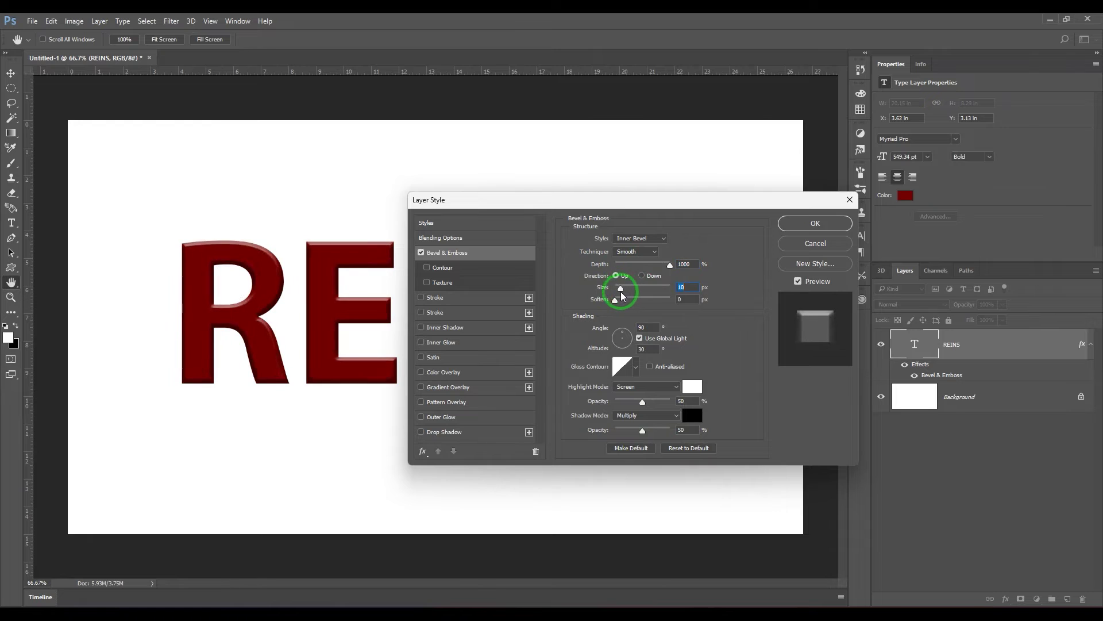
click(643, 238)
click(645, 239)
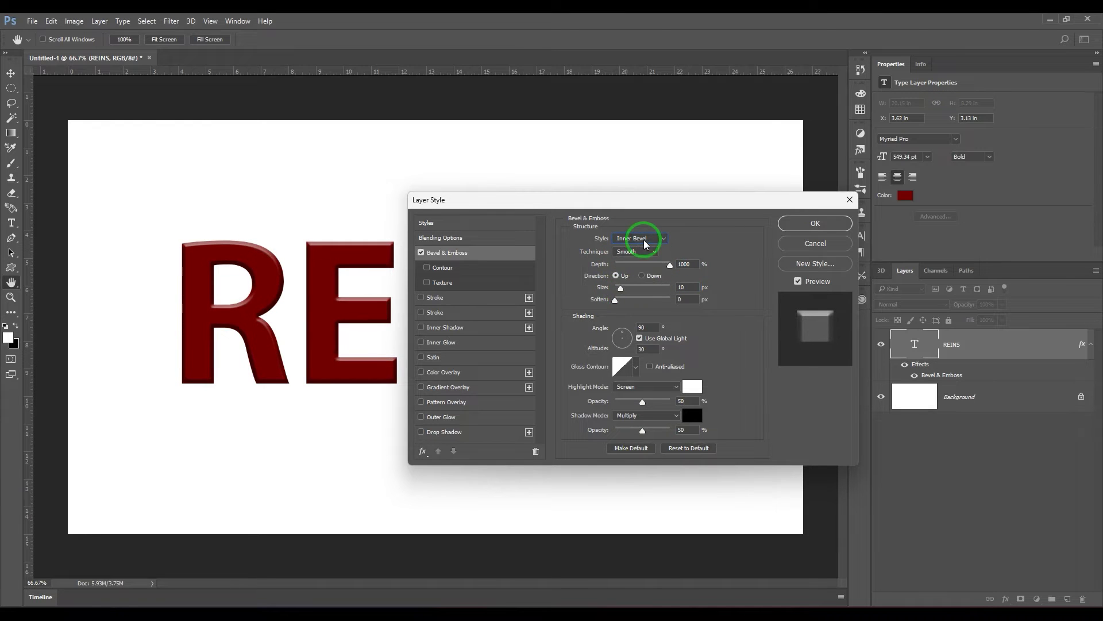
drag(615, 299, 633, 301)
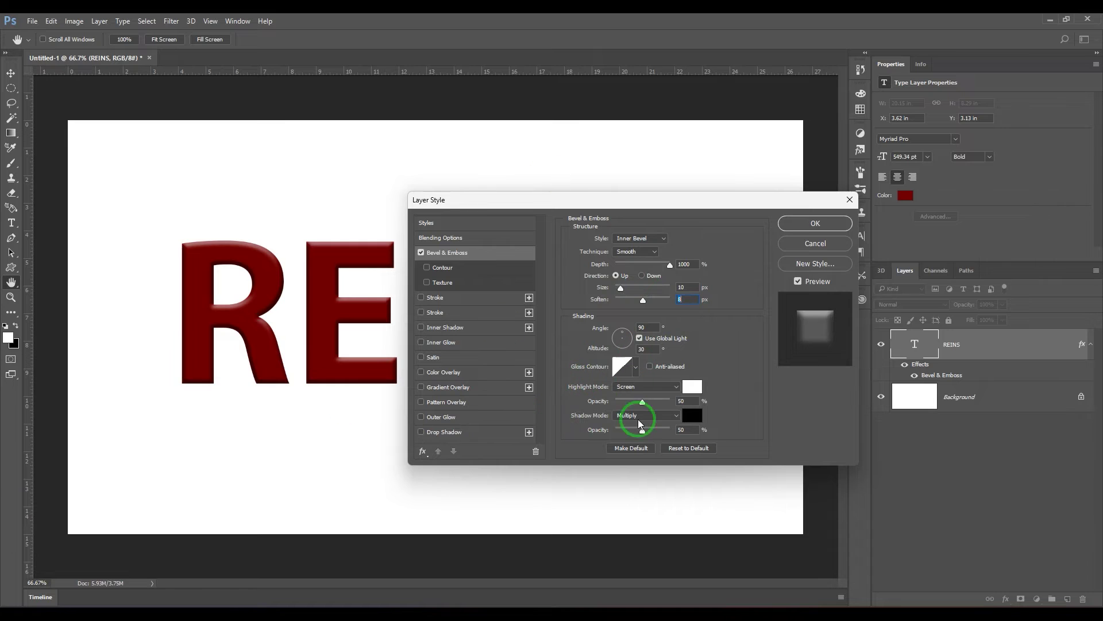
Try ring-shaped gloss contours and reduce the bevel Soften to 2 px, keeping 1000% depth.
click(636, 372)
click(605, 413)
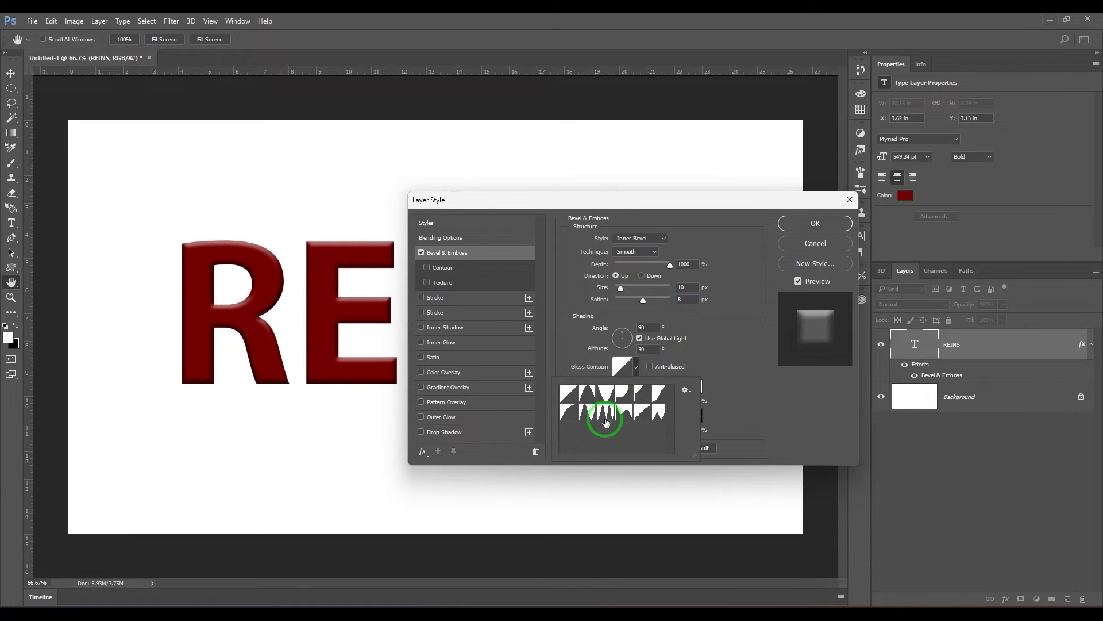
click(588, 412)
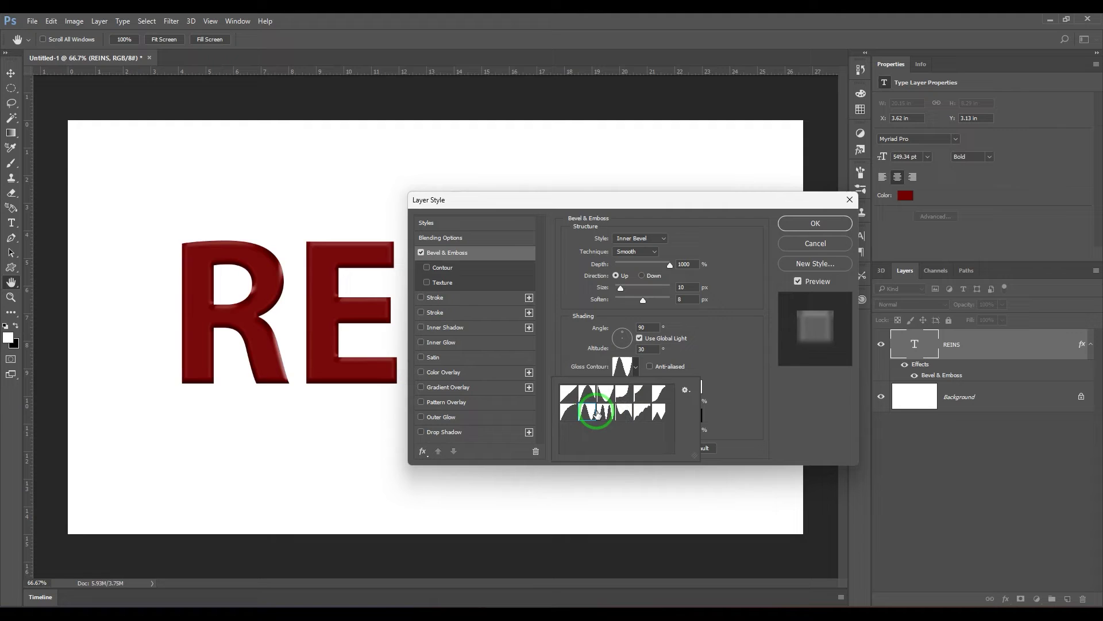
click(597, 413)
click(587, 412)
click(740, 383)
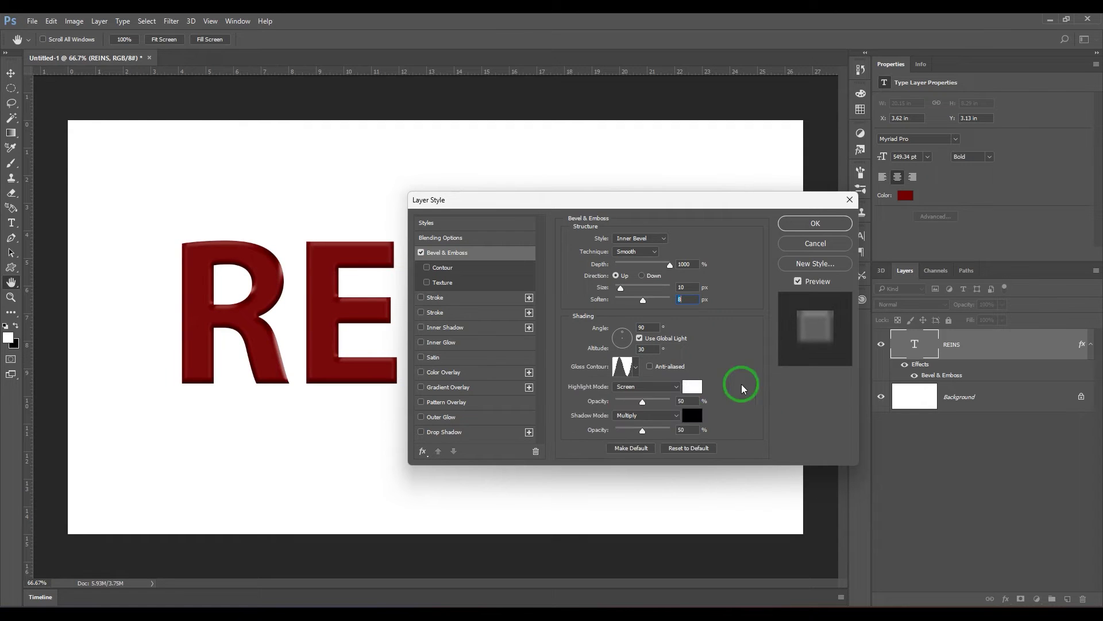
drag(643, 299, 620, 299)
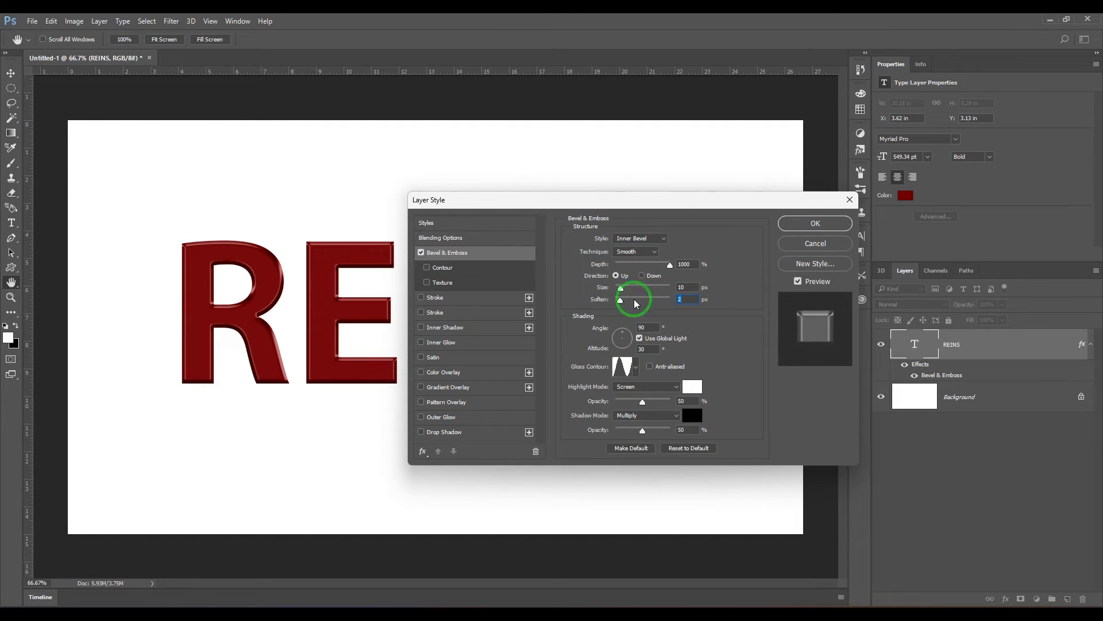
mouse_move(667, 264)
mouse_down()
mouse_move(636, 265)
mouse_move(687, 264)
mouse_up()
Compare more gloss contours and apply a darker multi-ring bottom-row contour.
click(632, 370)
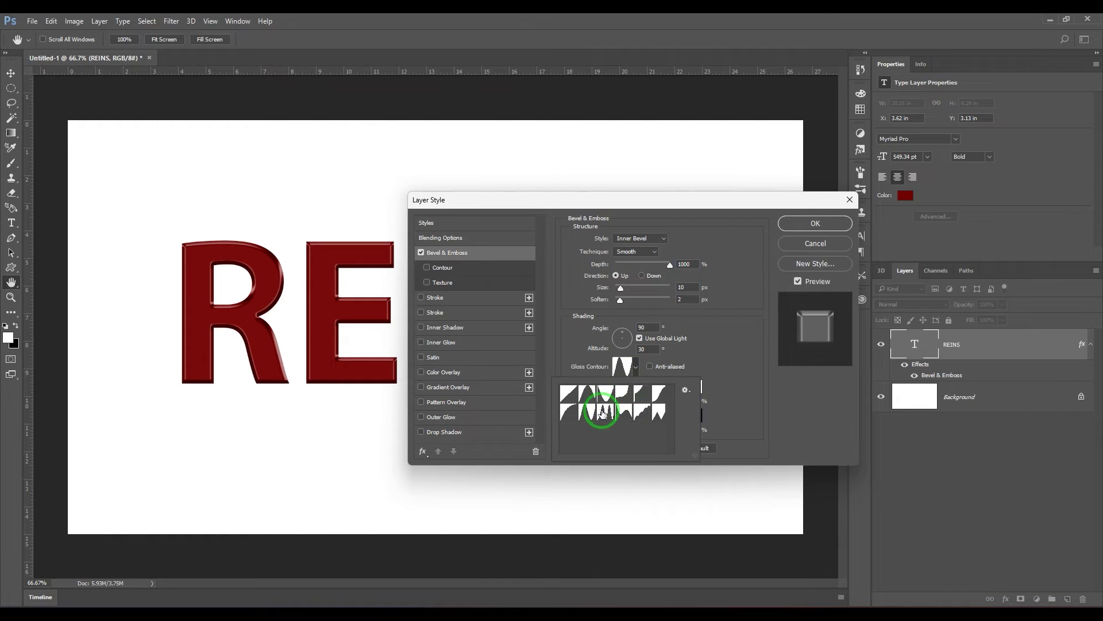
click(604, 411)
click(605, 395)
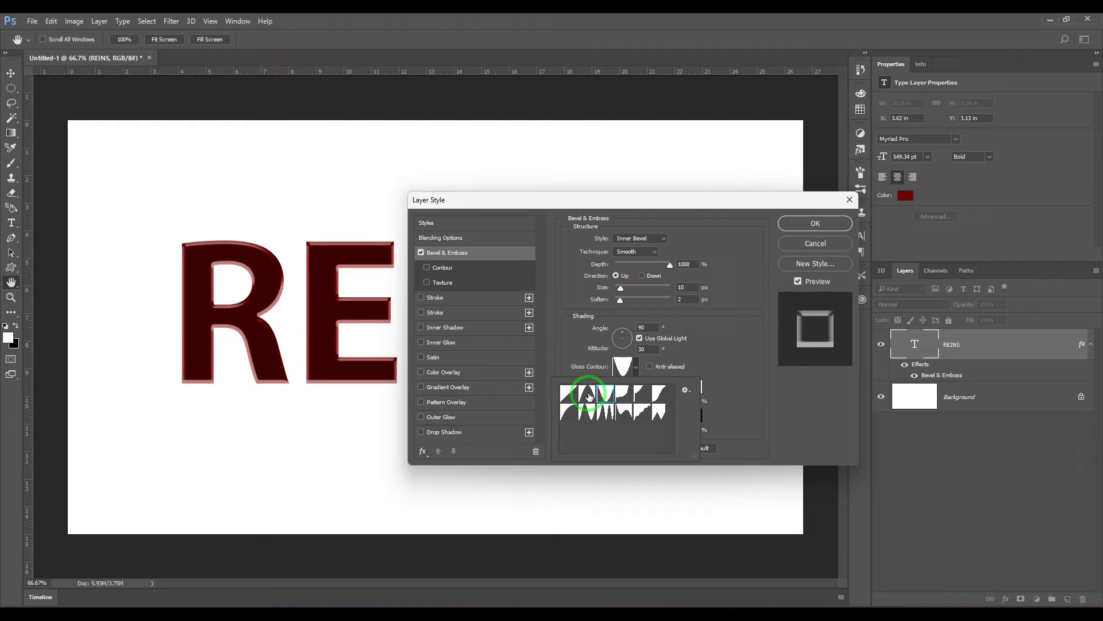
click(588, 393)
click(605, 394)
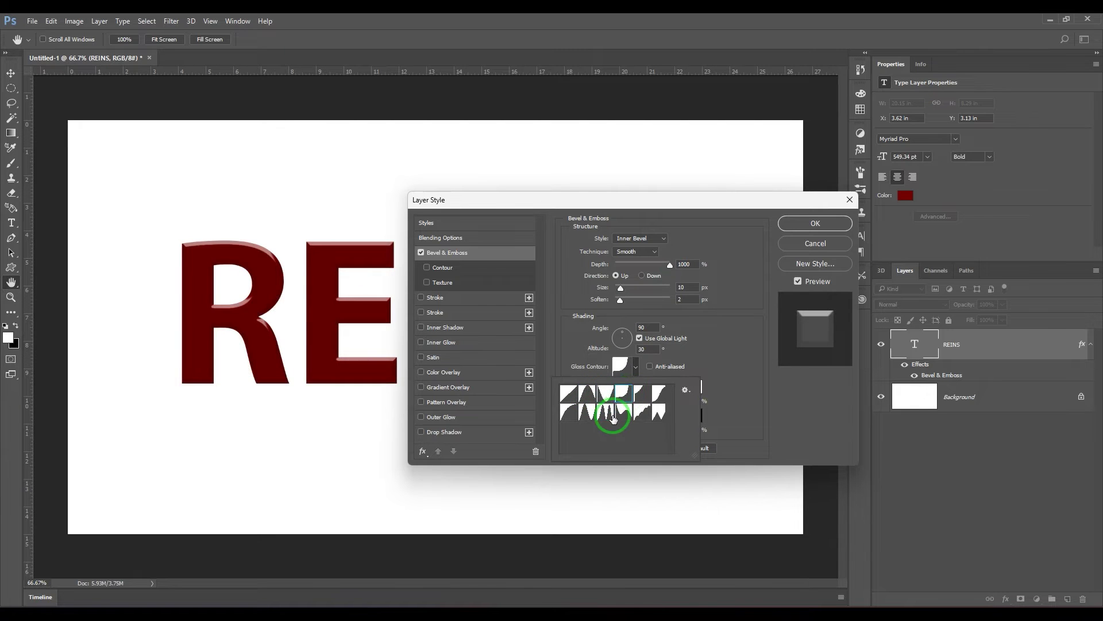
click(605, 411)
Add an orange Normal Satin at 100% opacity, 23 px distance and 250 px size.
click(798, 401)
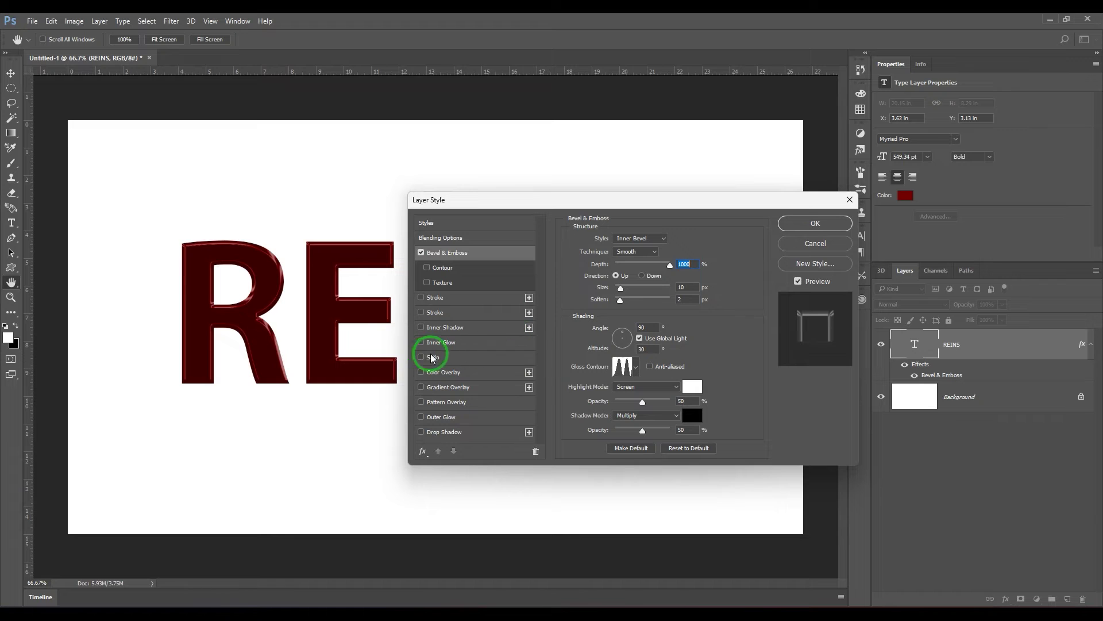
click(455, 361)
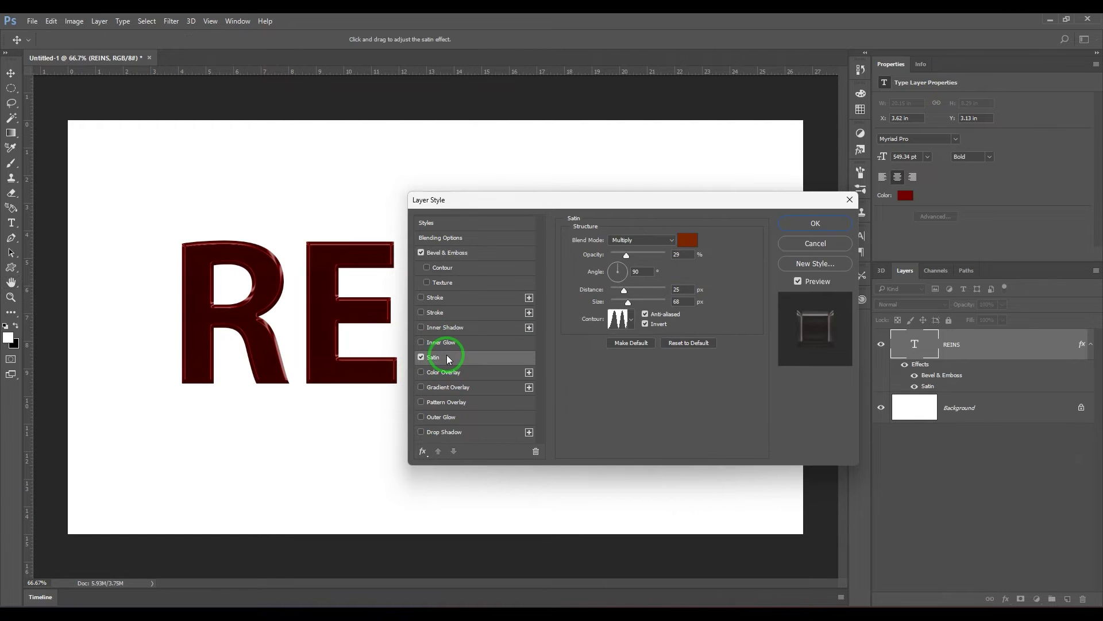
click(642, 241)
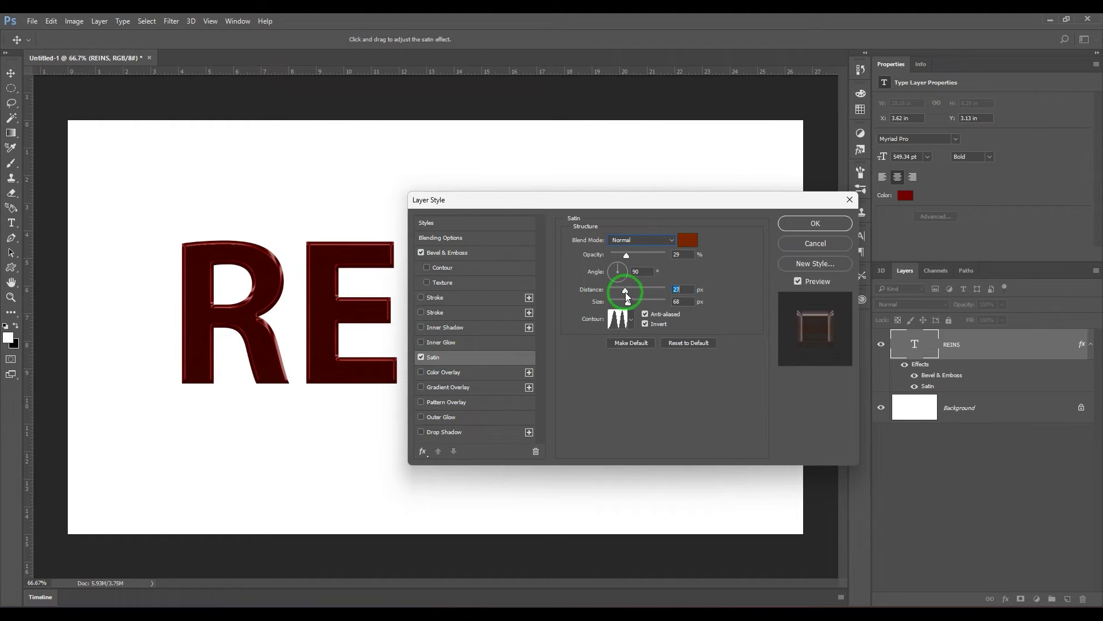
drag(603, 291, 620, 301)
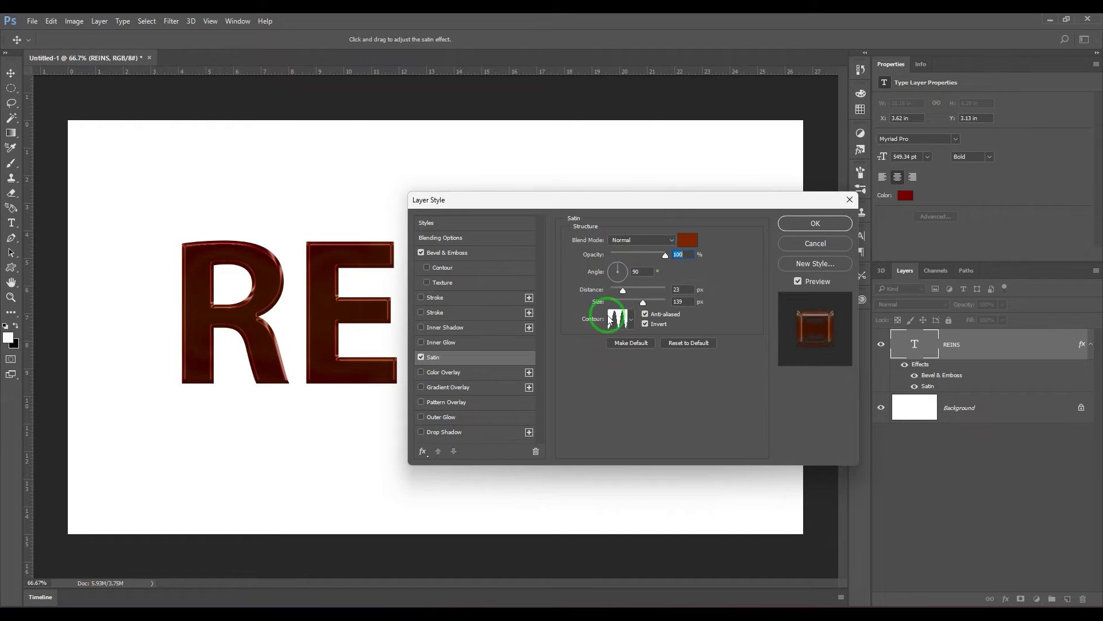
drag(643, 302, 665, 305)
Back in Bevel & Emboss, try linear, cone, staircase and V-shaped Gloss Contour presets.
click(451, 253)
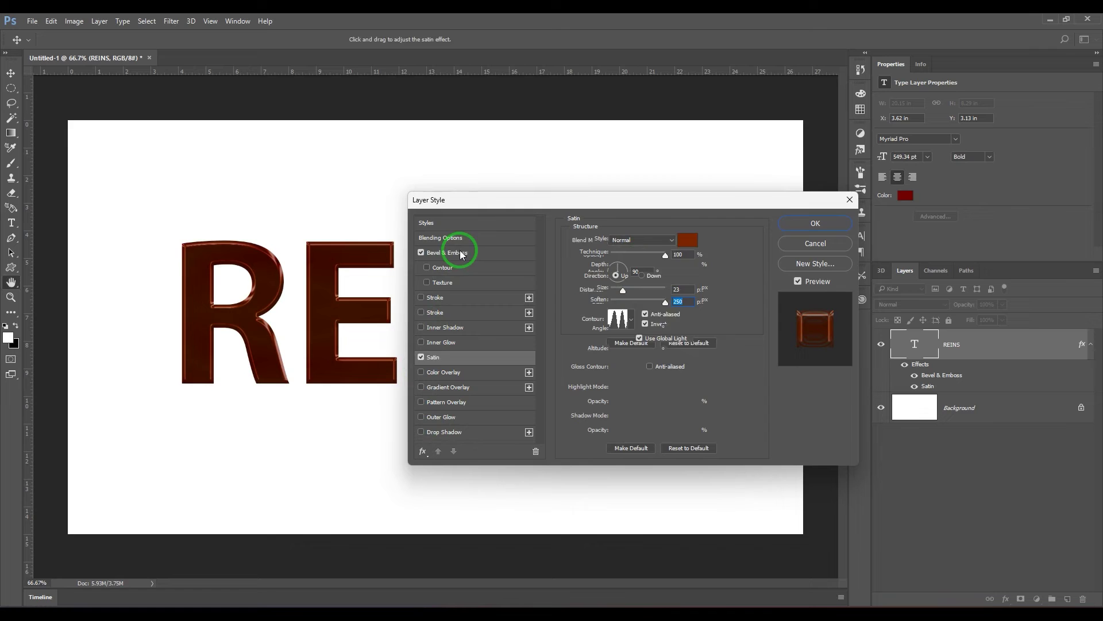
click(634, 368)
click(569, 393)
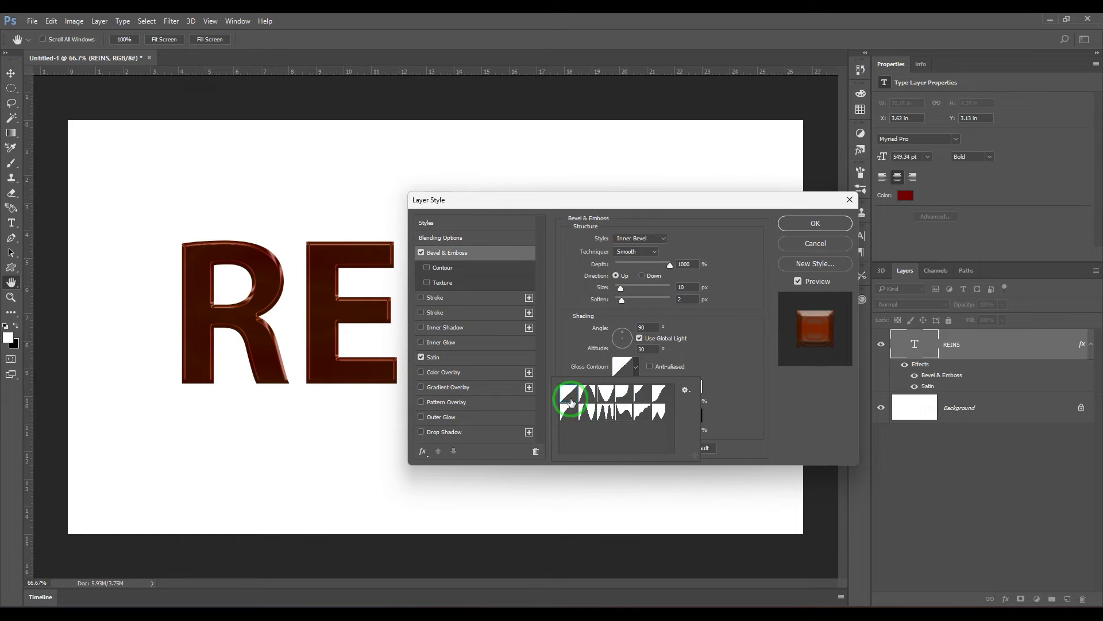
click(585, 395)
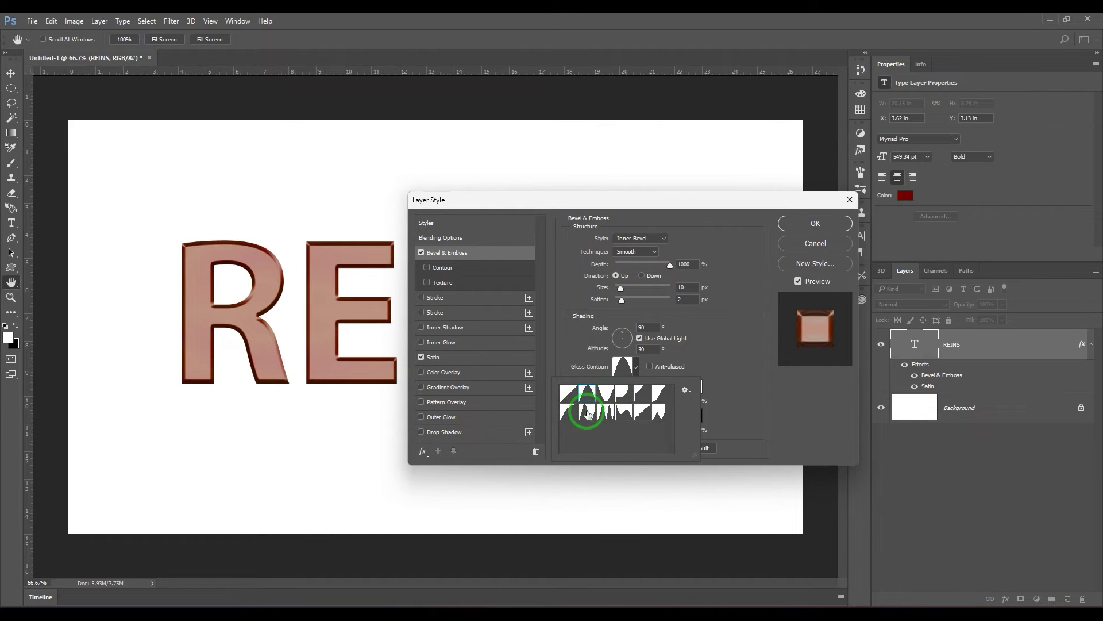
click(589, 413)
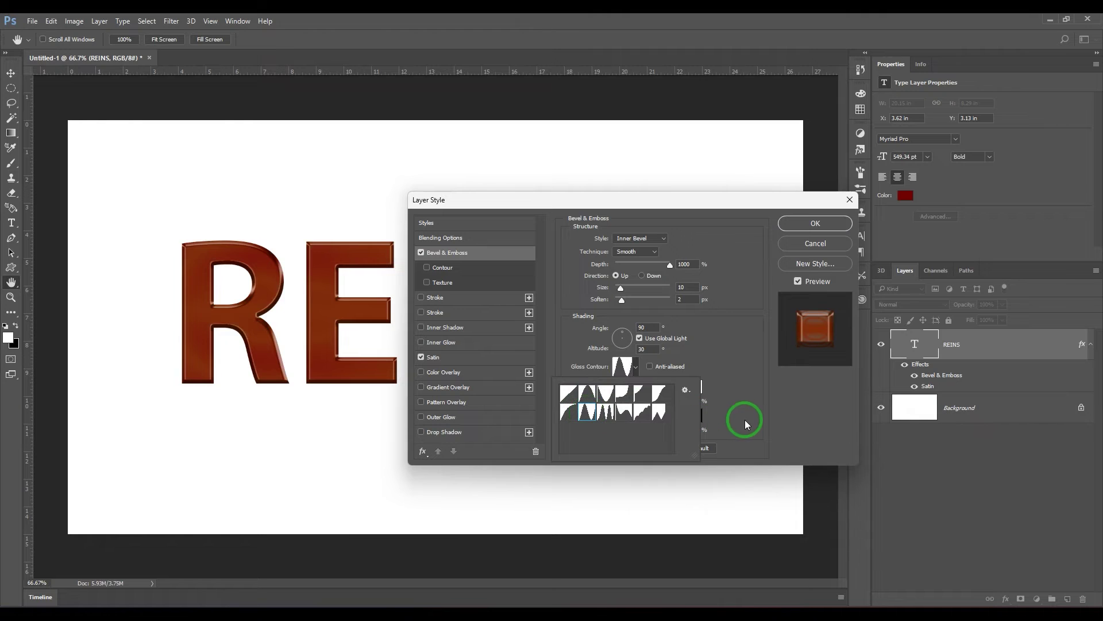
click(642, 411)
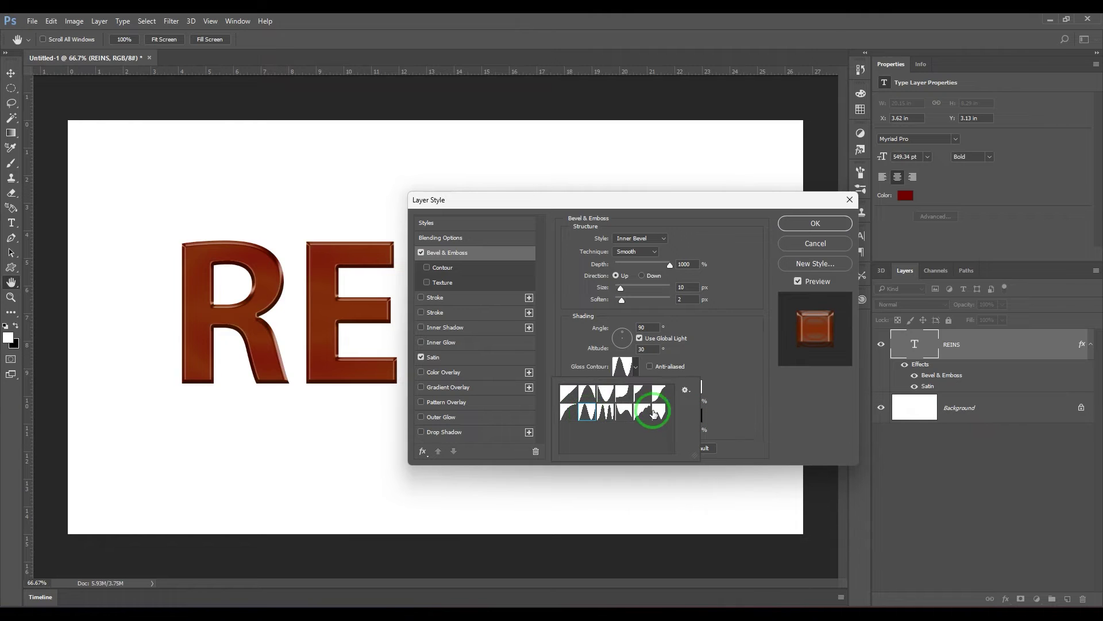
click(605, 394)
click(568, 394)
click(587, 395)
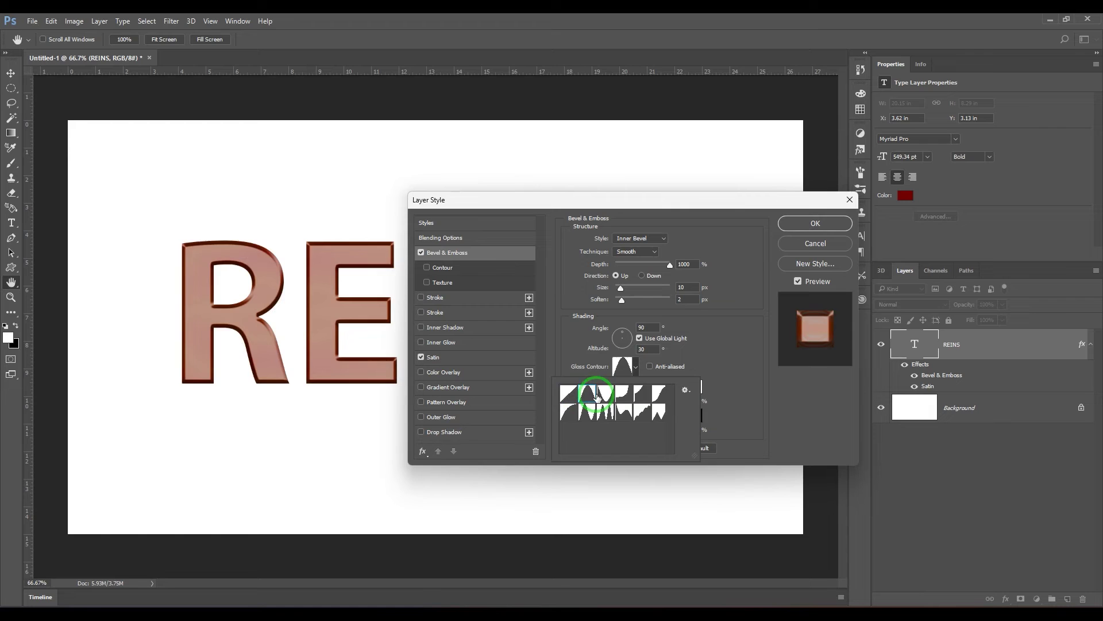
click(605, 394)
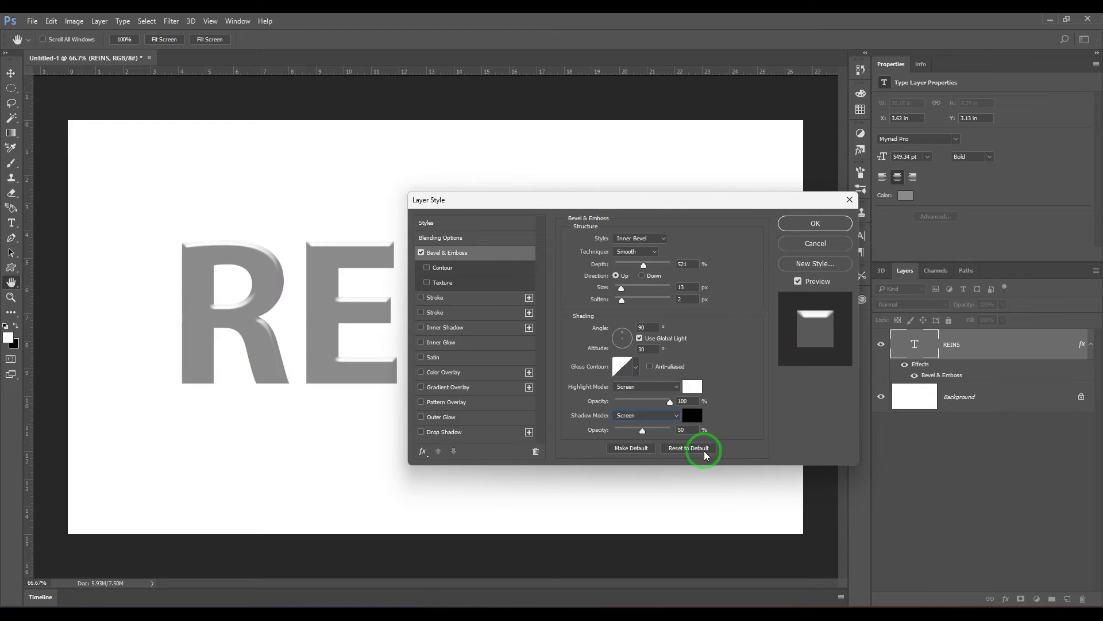
Reset the bevel, then set Chisel Hard, 21 px size, 3 px soften, 100% highlight and shadow opacity.
click(702, 448)
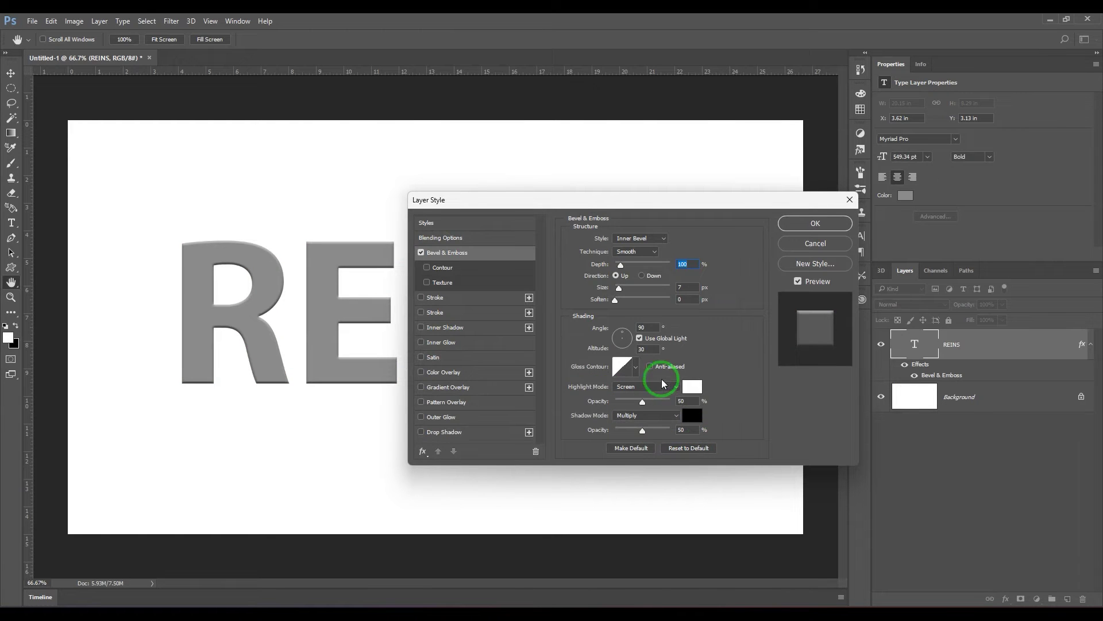
click(643, 239)
click(637, 239)
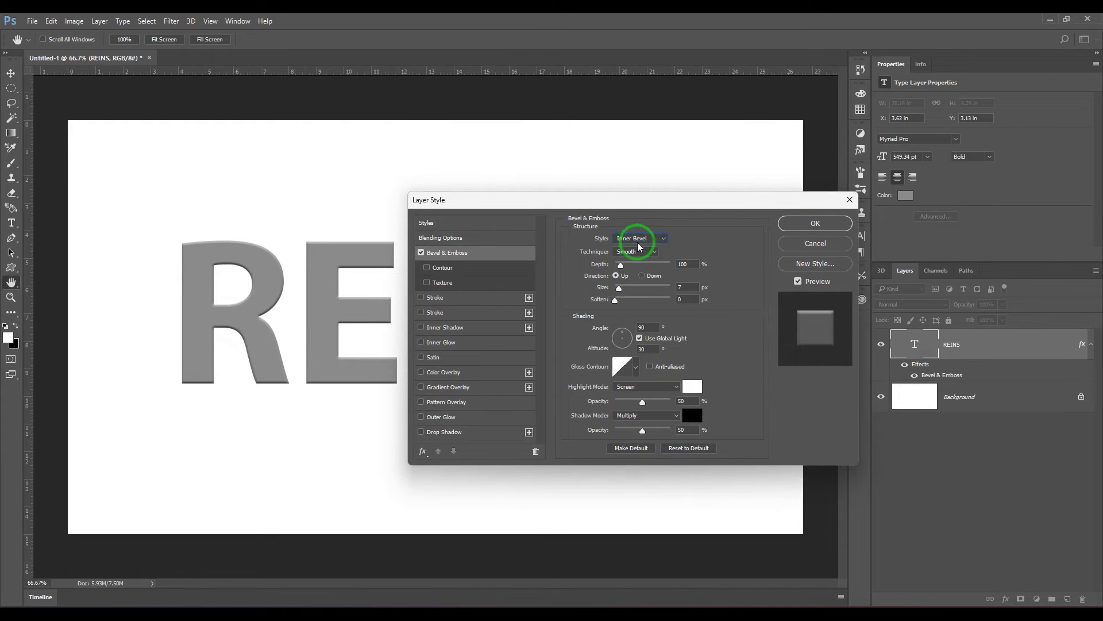
click(635, 252)
click(637, 262)
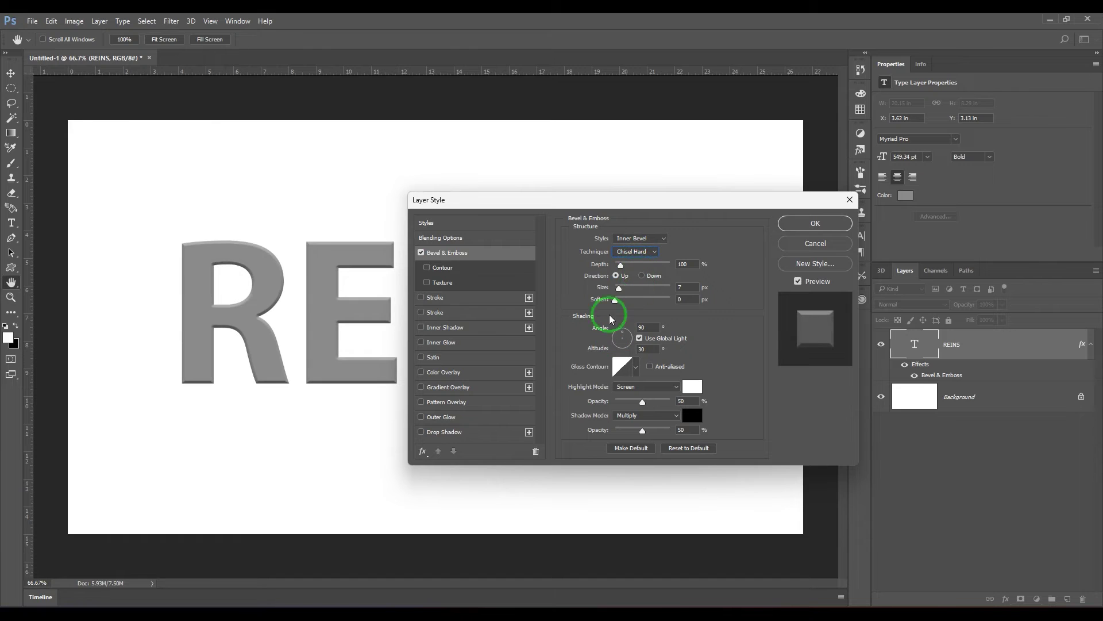
mouse_move(619, 287)
mouse_down()
mouse_move(630, 293)
mouse_move(616, 304)
mouse_move(634, 301)
mouse_move(625, 305)
mouse_up()
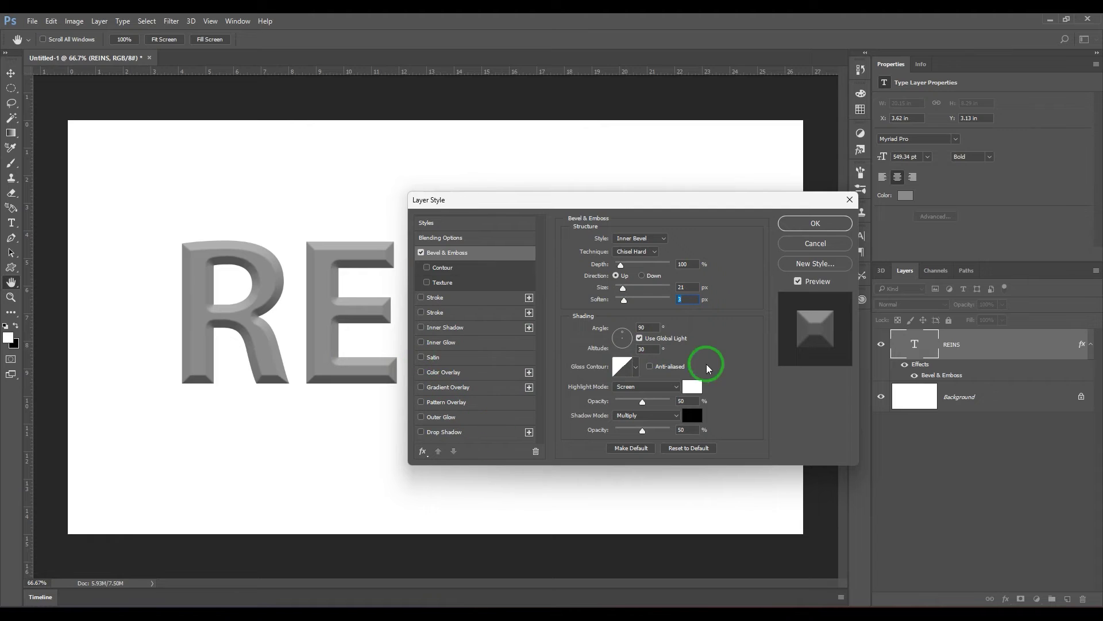
drag(642, 401, 690, 394)
drag(647, 431, 681, 428)
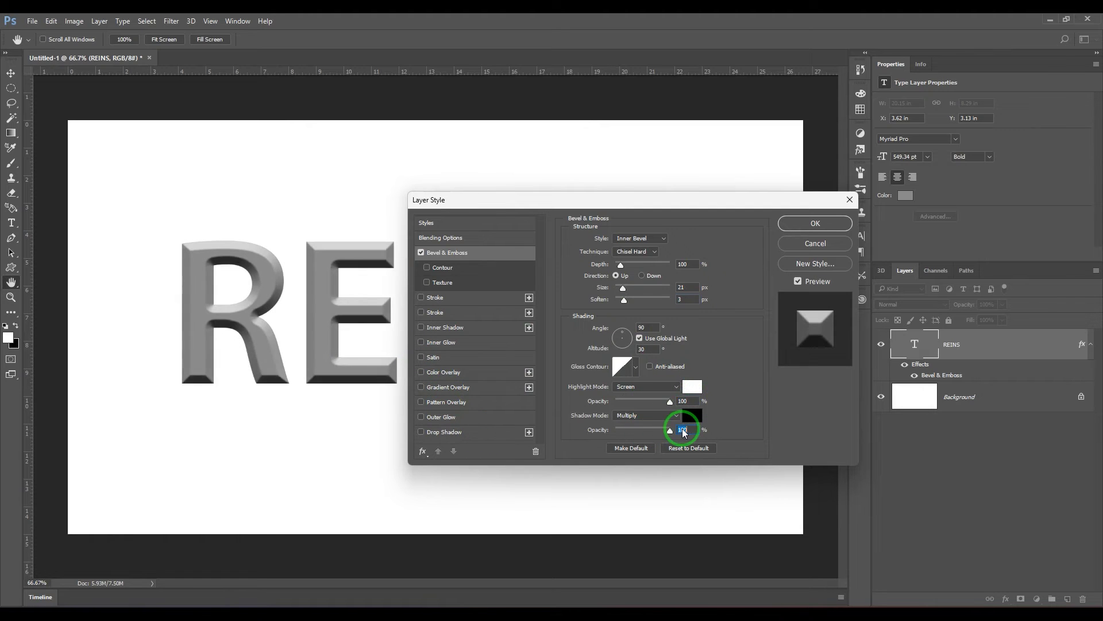
Choose a peaked metallic gloss contour and raise the bevel depth to 136% at 18 px size.
click(638, 364)
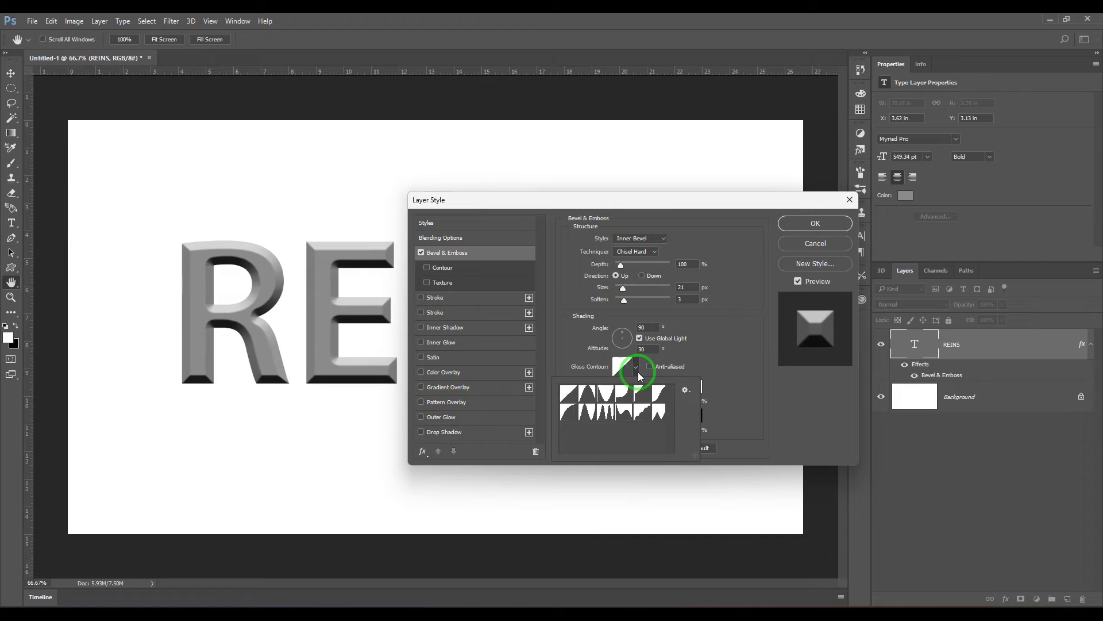
click(583, 394)
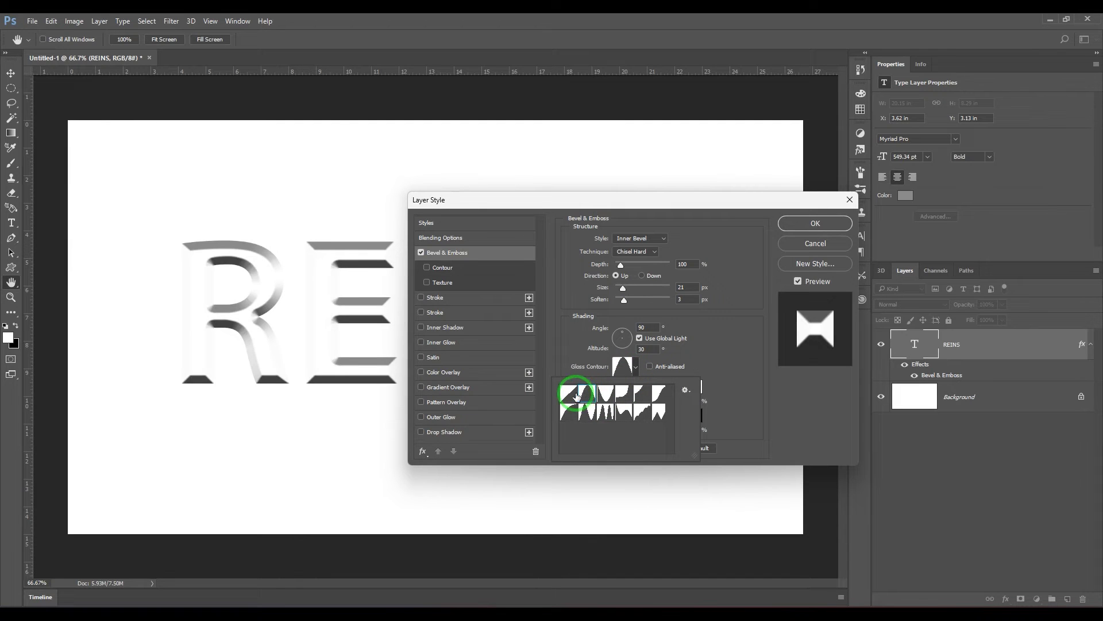
click(572, 394)
click(608, 397)
click(625, 399)
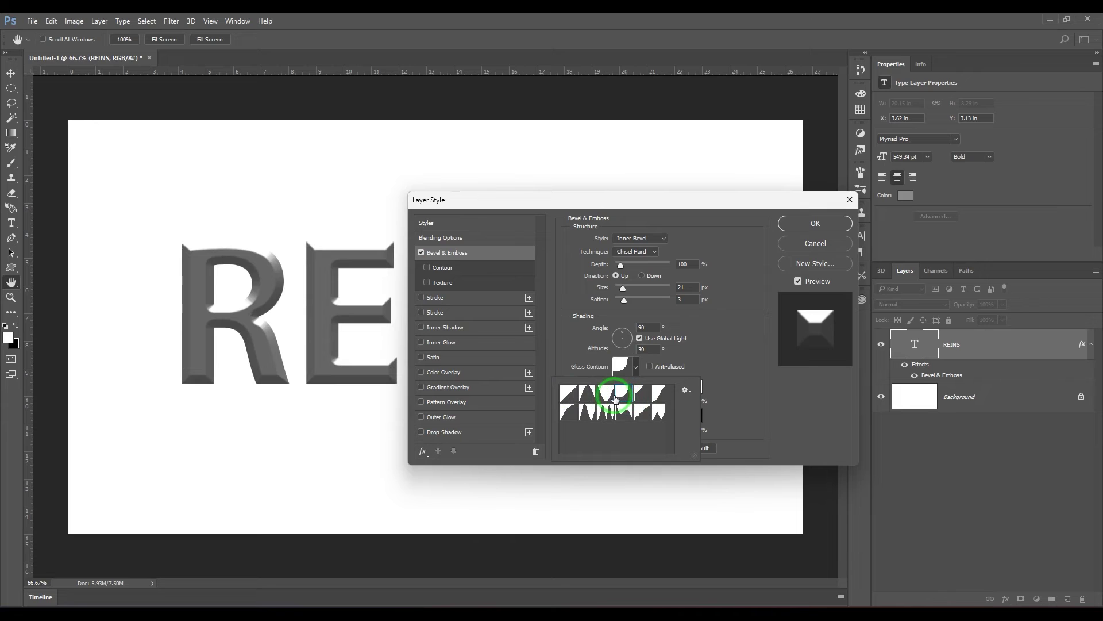
click(607, 397)
click(625, 398)
click(645, 398)
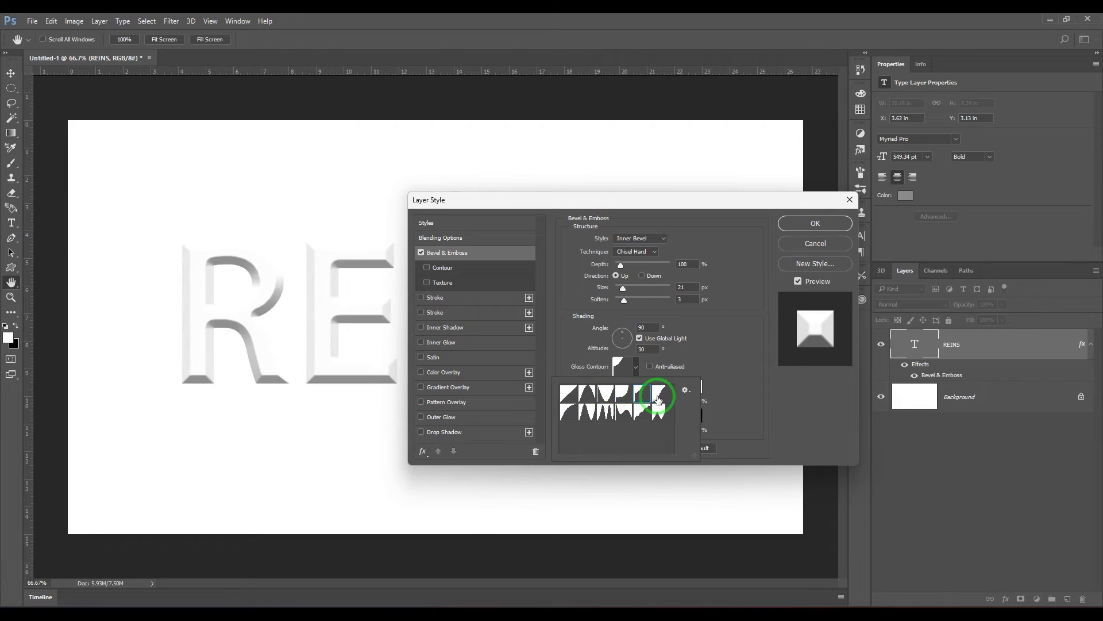
click(573, 412)
click(587, 413)
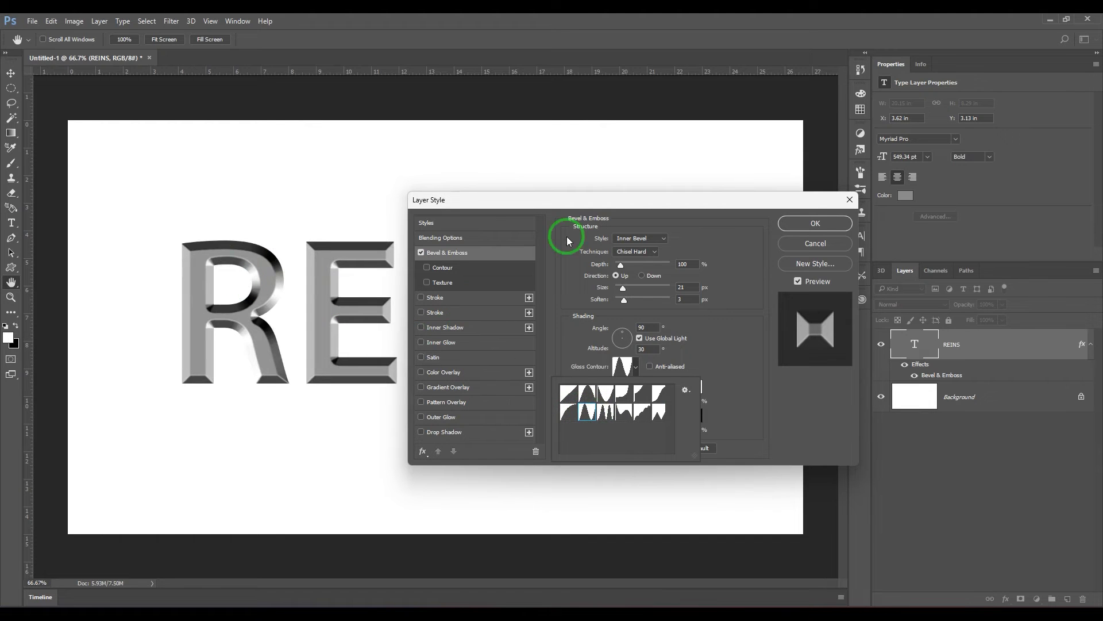
click(764, 400)
drag(621, 265, 624, 292)
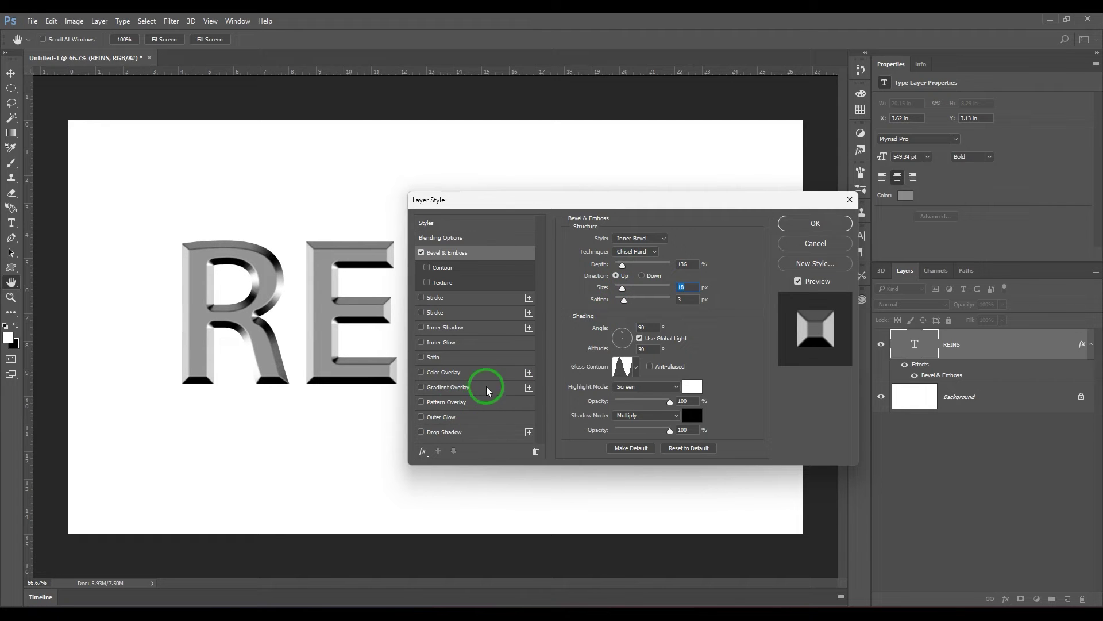
Give REINS a dark grey #2a2a2a Normal satin at 98% opacity, 16 px distance, 18 px size.
click(445, 357)
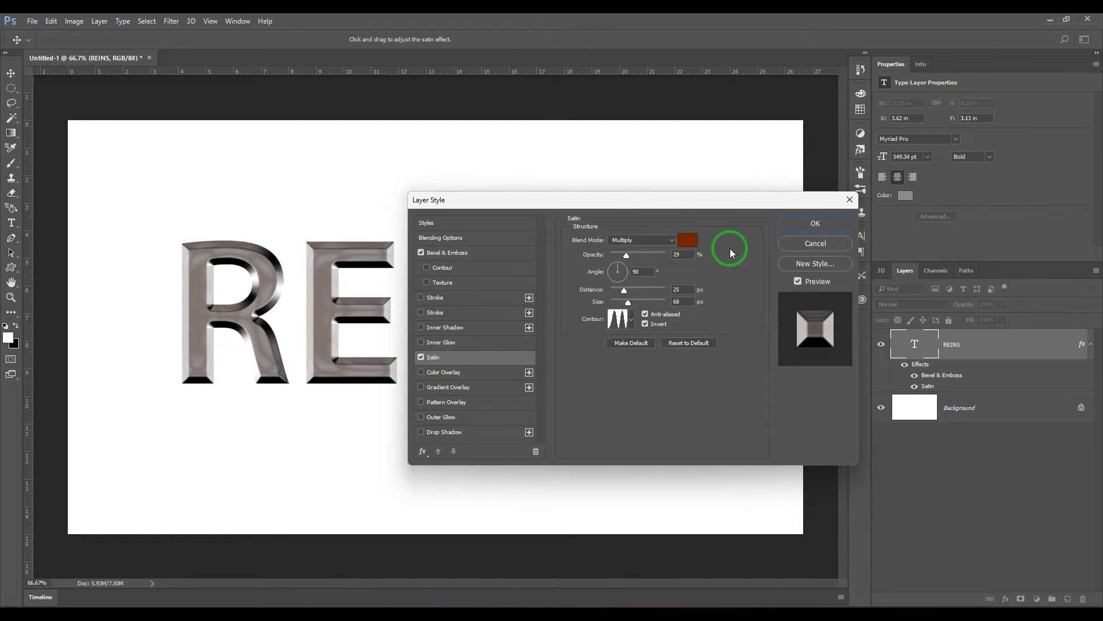
click(690, 241)
click(574, 300)
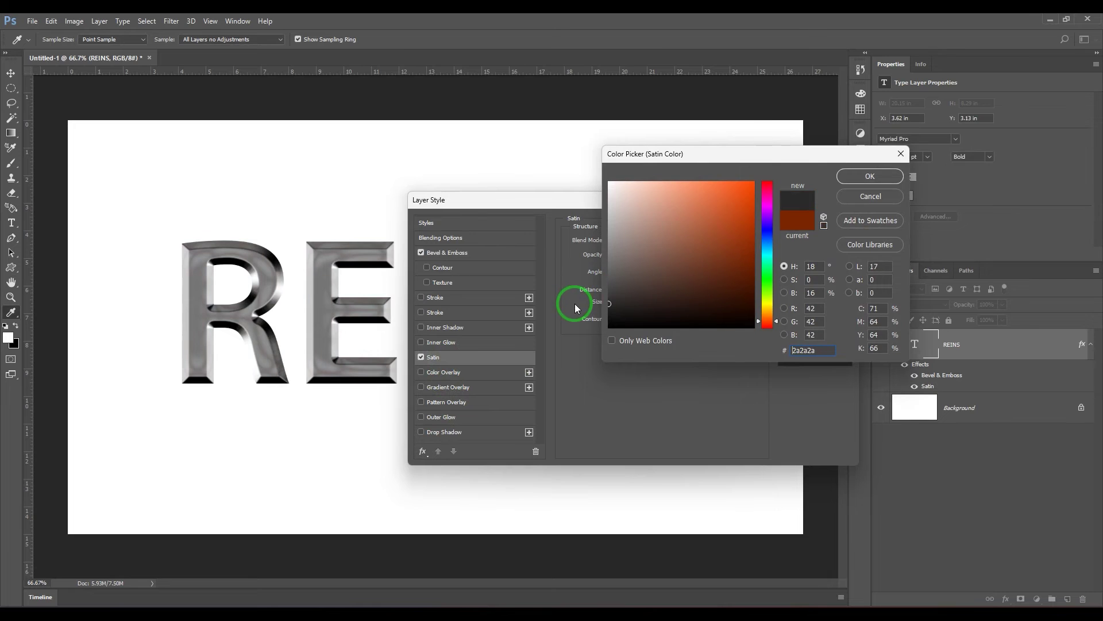
click(869, 178)
click(869, 176)
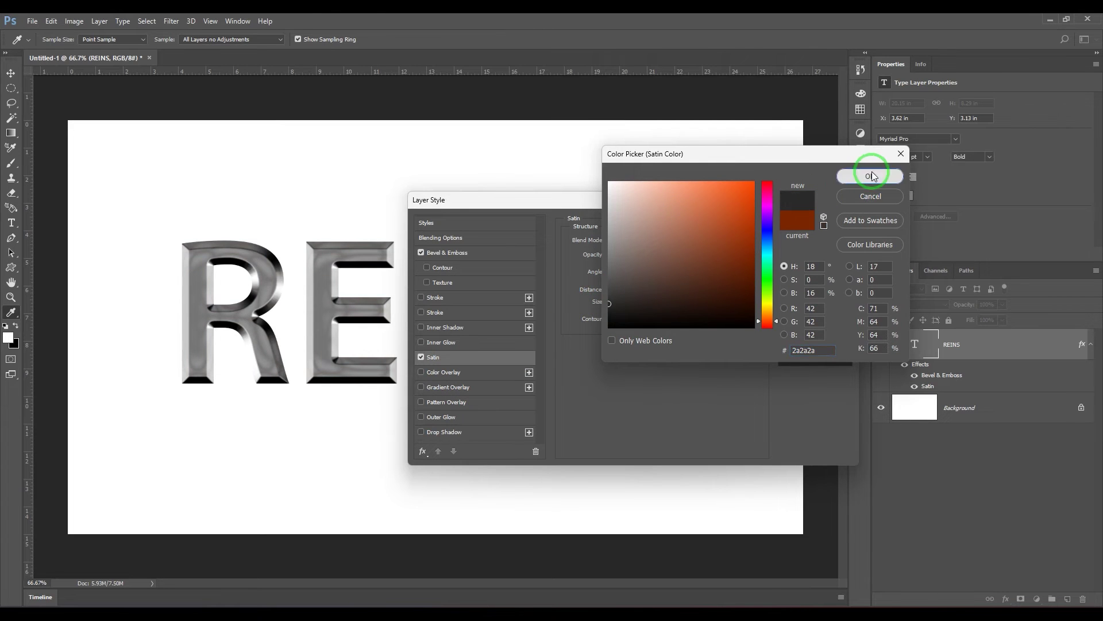
click(663, 239)
click(662, 254)
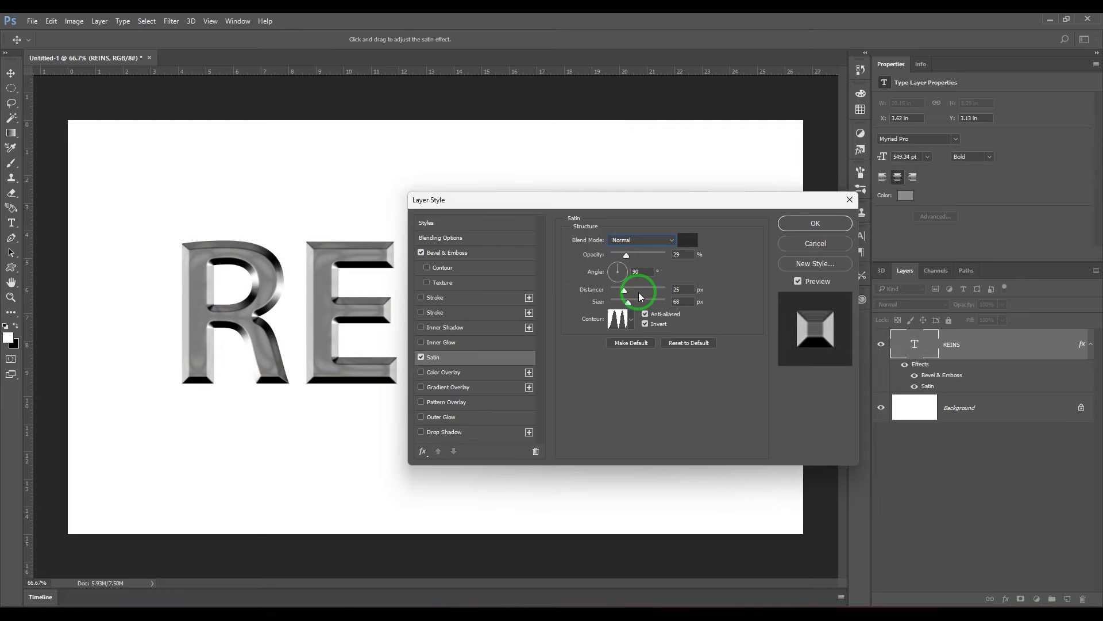
mouse_move(627, 256)
mouse_down()
mouse_move(666, 261)
mouse_move(615, 294)
mouse_move(640, 293)
mouse_move(620, 296)
mouse_move(634, 310)
mouse_move(620, 314)
mouse_up()
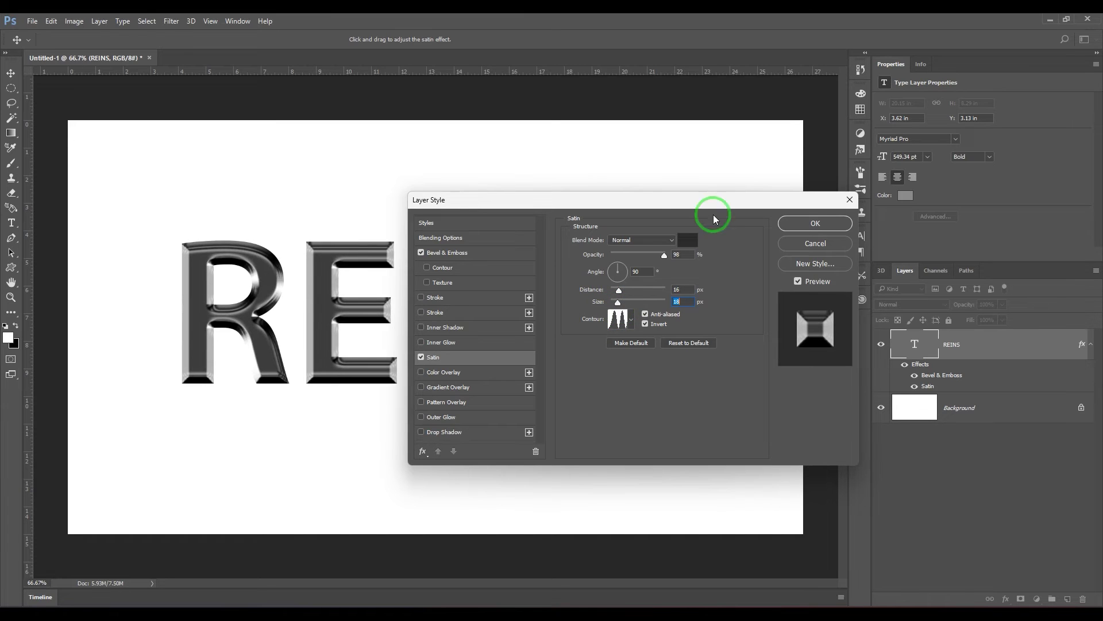
Add a black drop shadow at 95% opacity, 19 px distance and 8 px size, then apply the style.
click(446, 433)
click(687, 239)
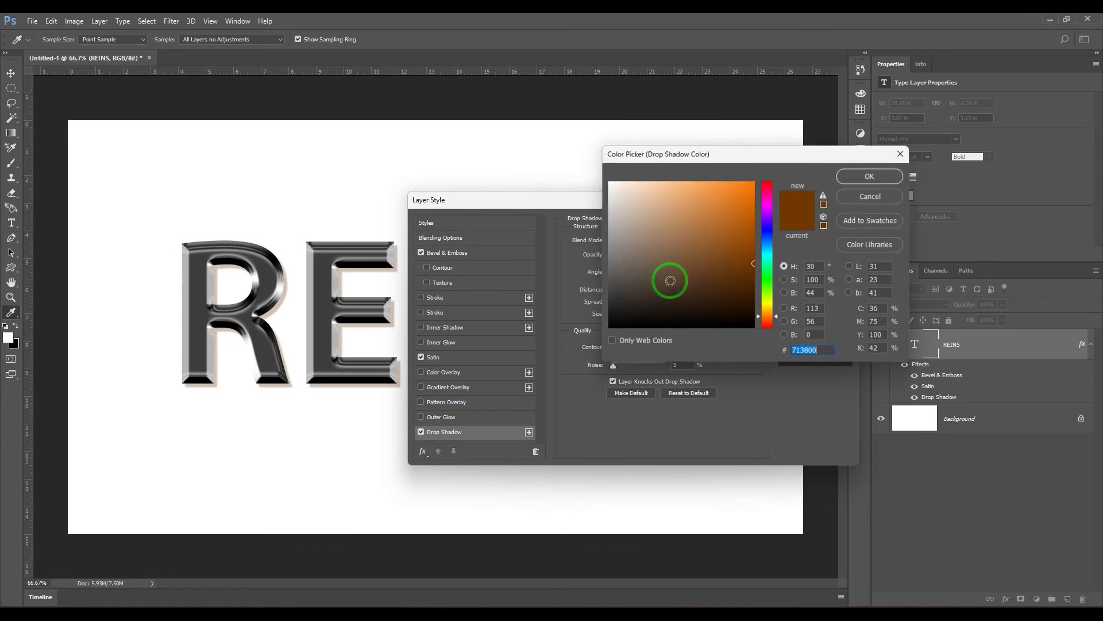
mouse_move(670, 281)
mouse_down()
mouse_move(581, 347)
mouse_move(628, 328)
mouse_up()
click(846, 182)
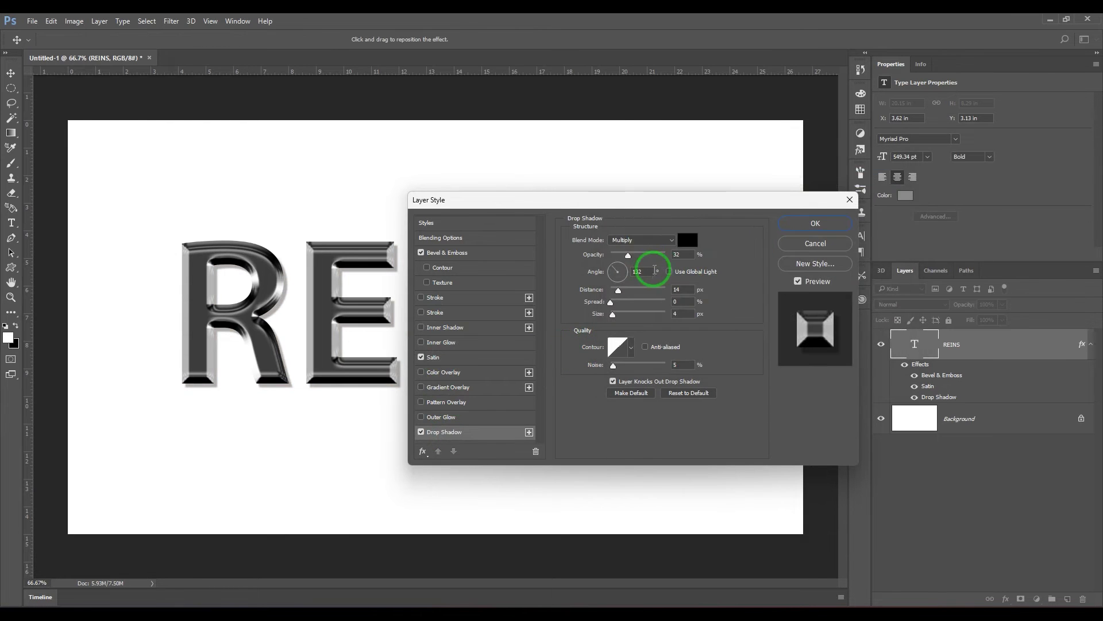
drag(642, 257, 663, 258)
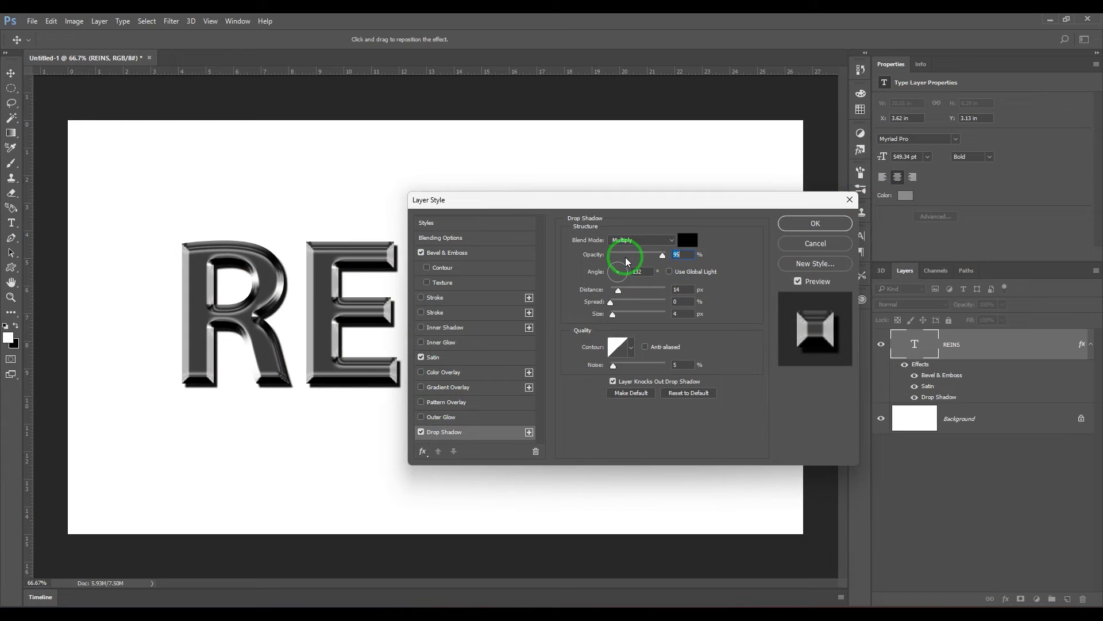
drag(619, 296, 616, 319)
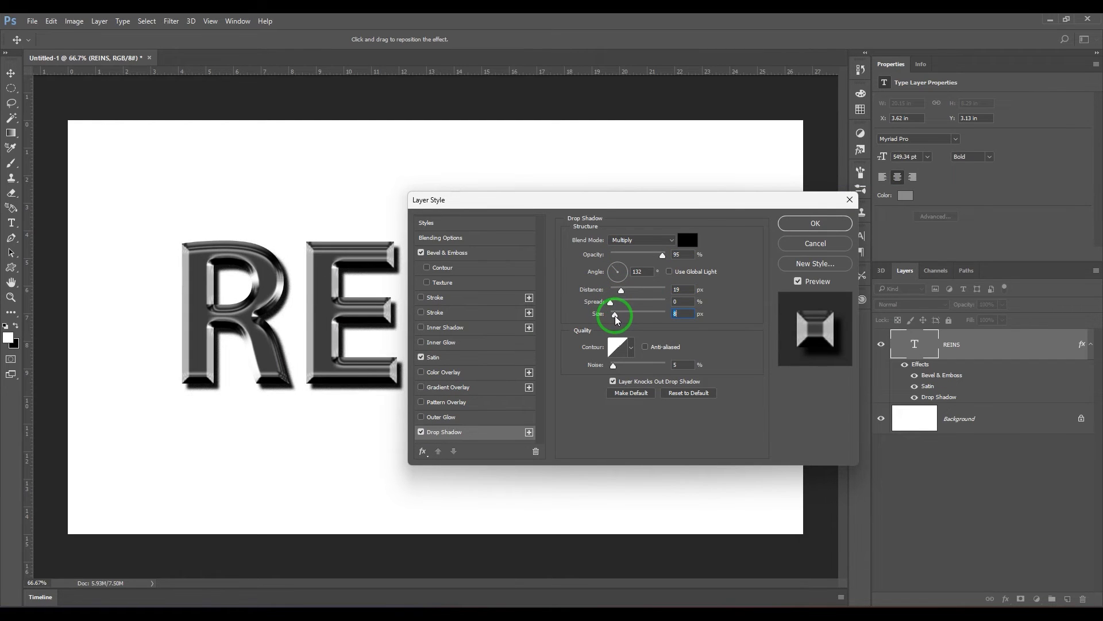
click(815, 223)
Fill the Background layer with navy #232553 and shift the REINS text toward the upper left.
click(985, 423)
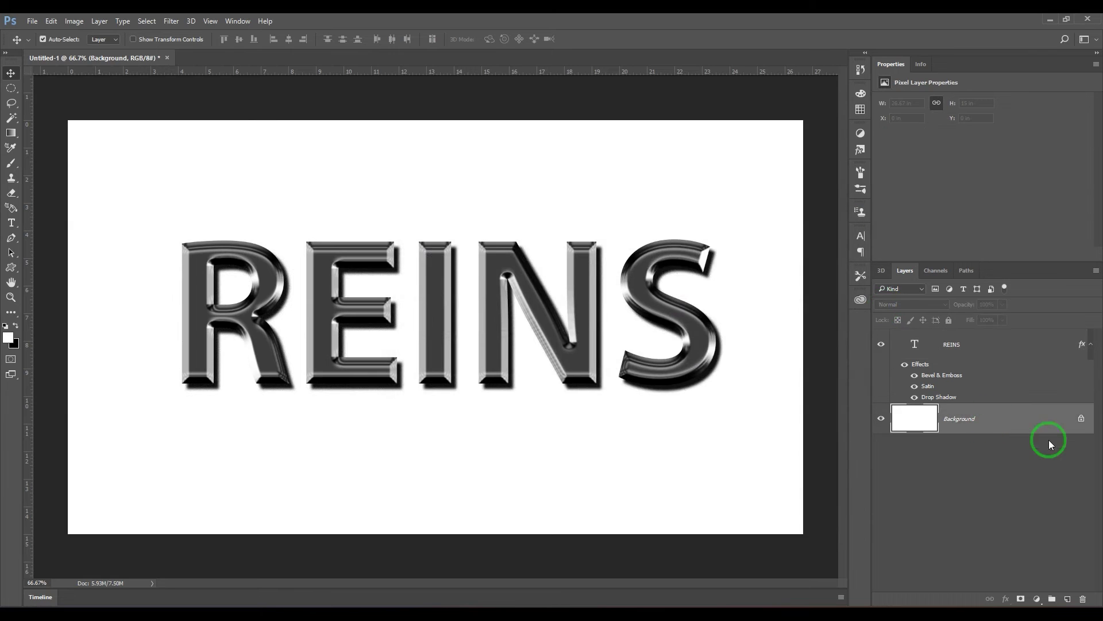
click(7, 340)
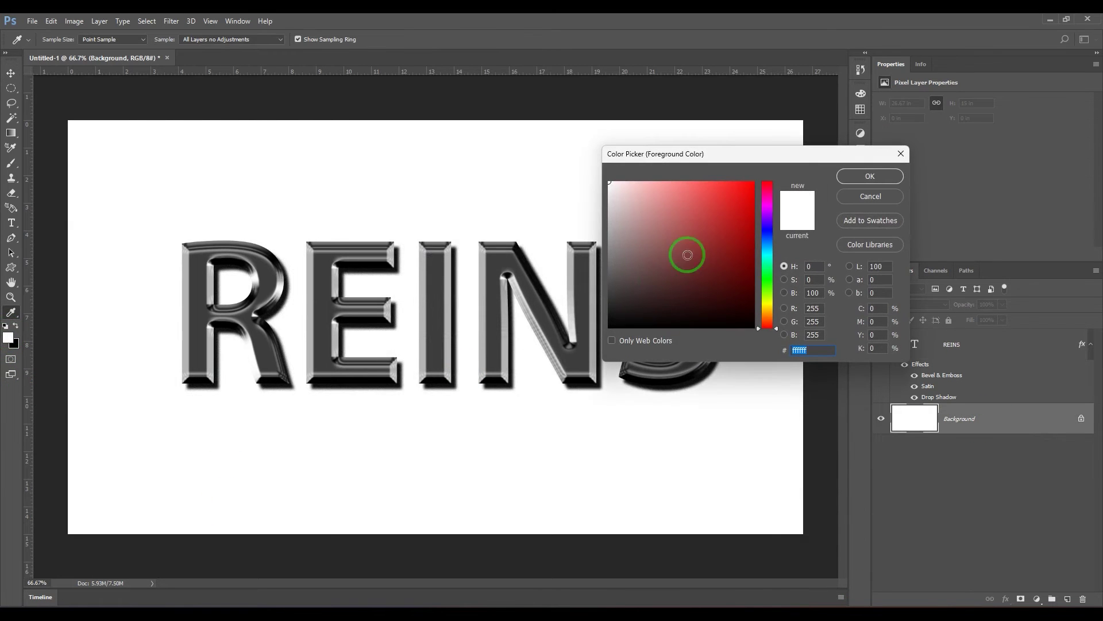
mouse_move(760, 228)
mouse_down()
mouse_move(767, 217)
mouse_move(768, 231)
mouse_up()
mouse_move(706, 266)
mouse_down()
mouse_move(661, 299)
mouse_move(694, 279)
mouse_up()
click(870, 176)
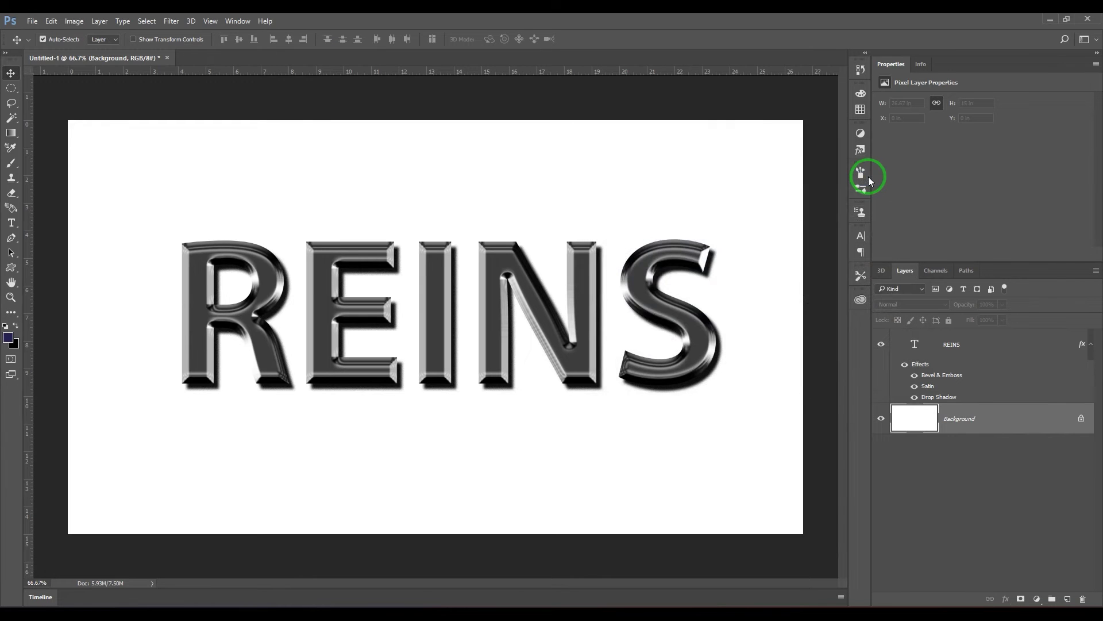
key(alt+BackSpace)
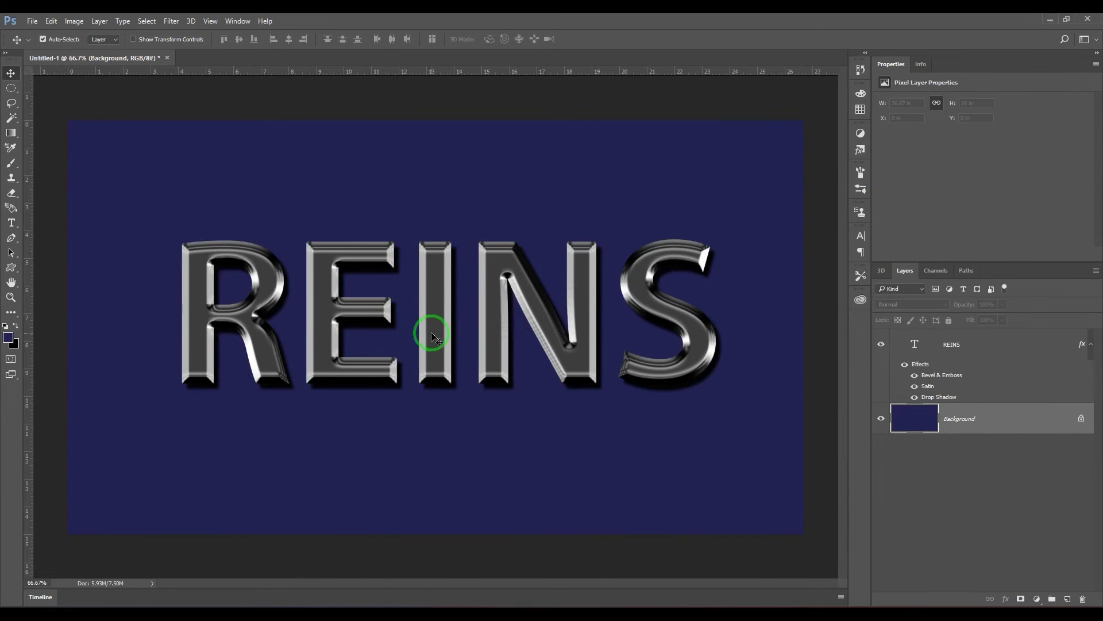
drag(430, 326, 374, 246)
Scale the REINS text down to about 81%.
key(ctrl+t)
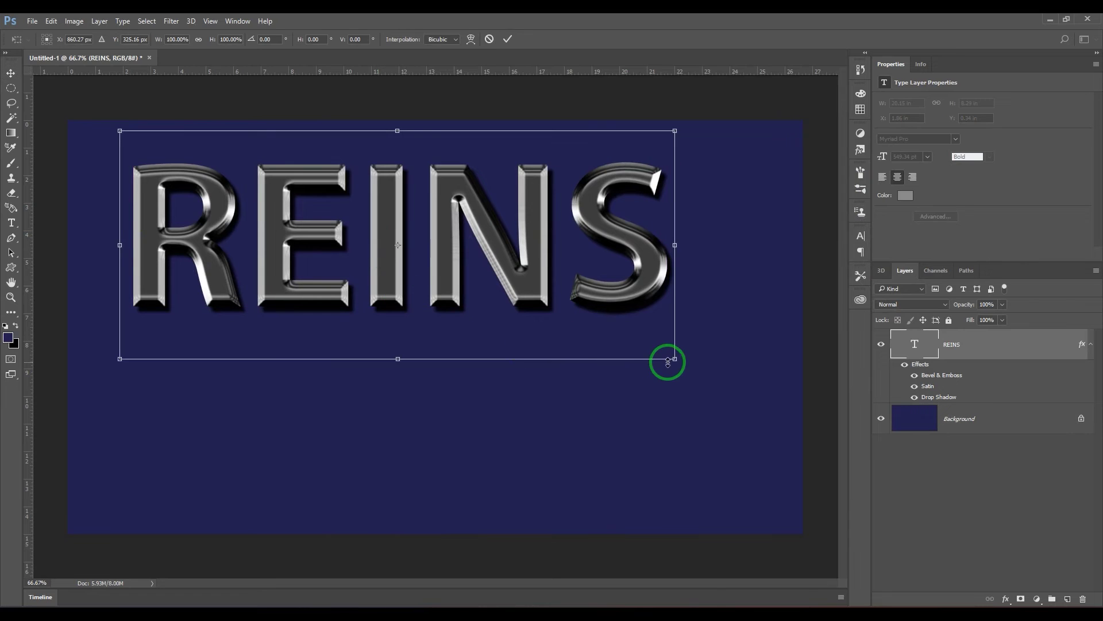
drag(667, 362, 575, 301)
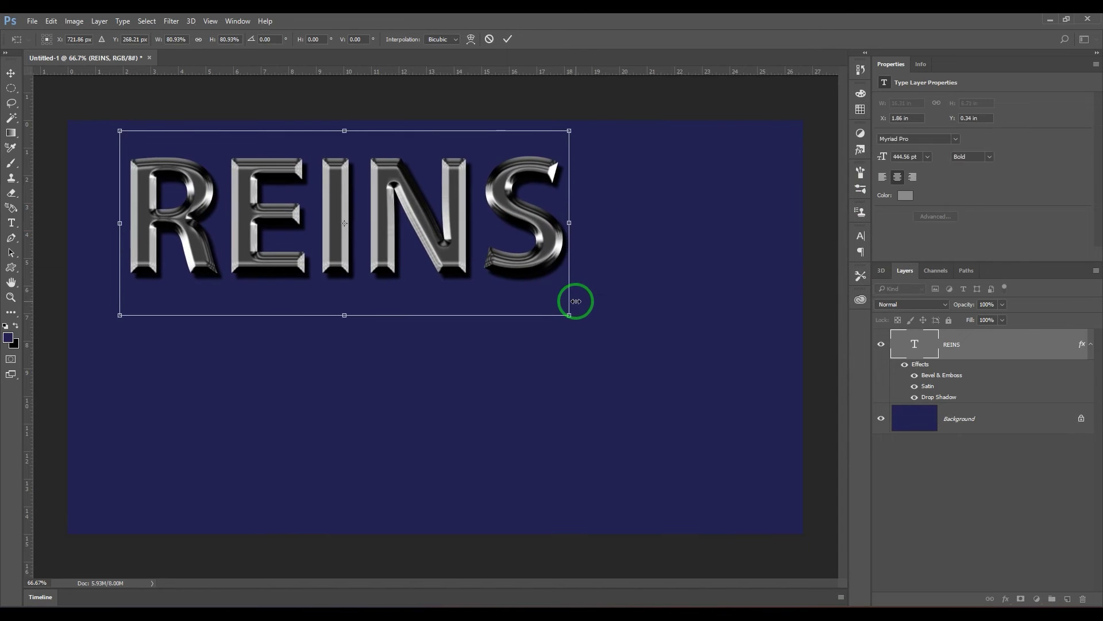
key(Return)
Duplicate REINS as a copy in the lower right and open the copy's layer style settings.
drag(440, 239, 571, 428)
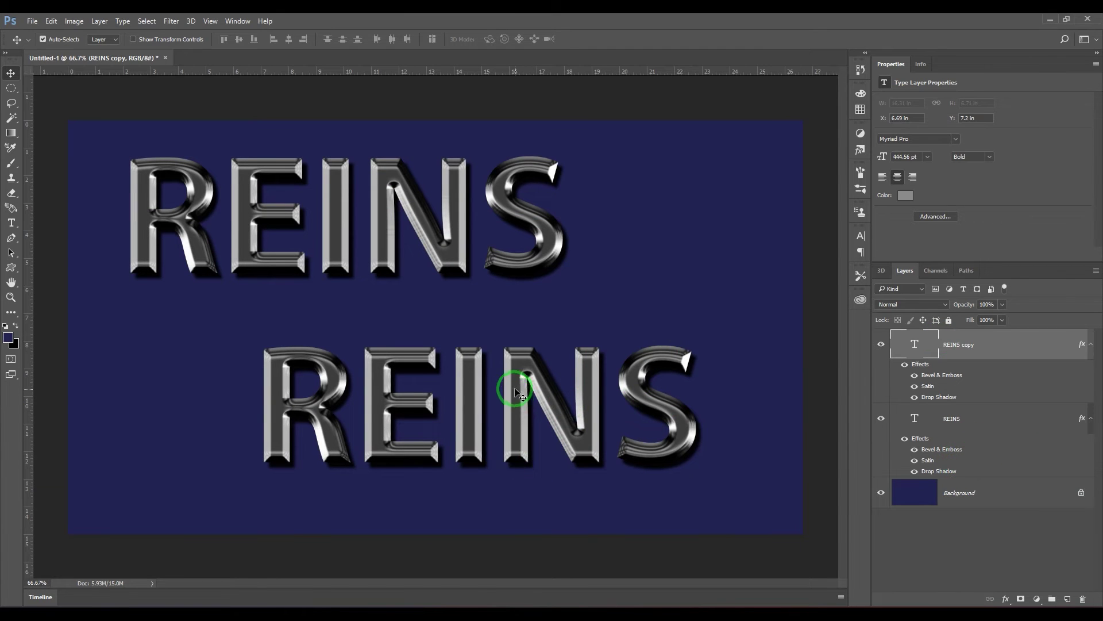
drag(516, 392, 527, 399)
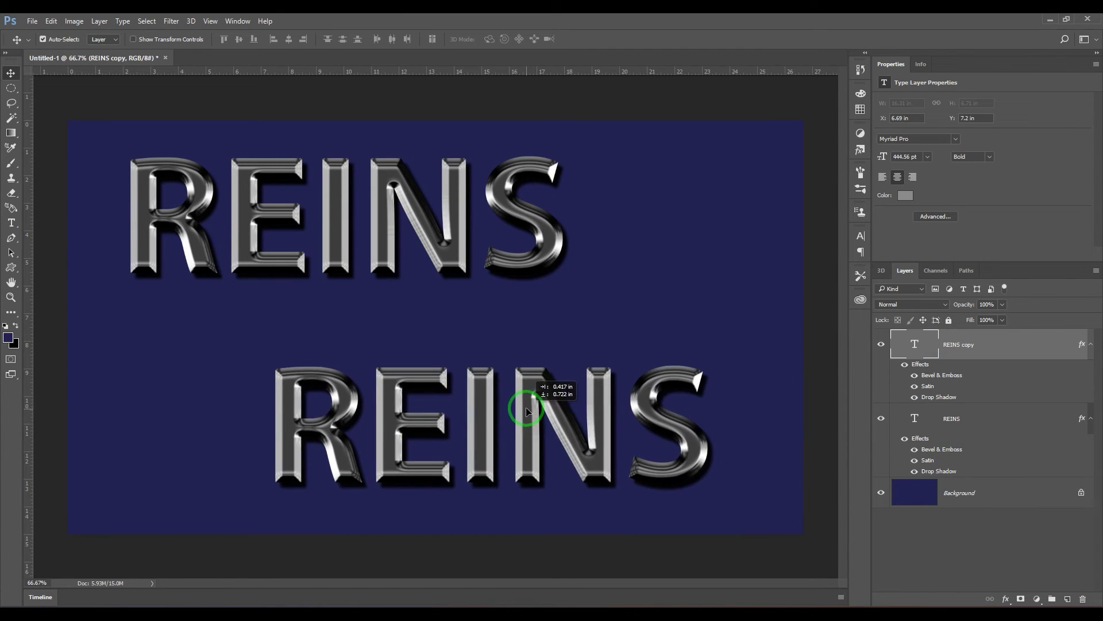
double_click(965, 377)
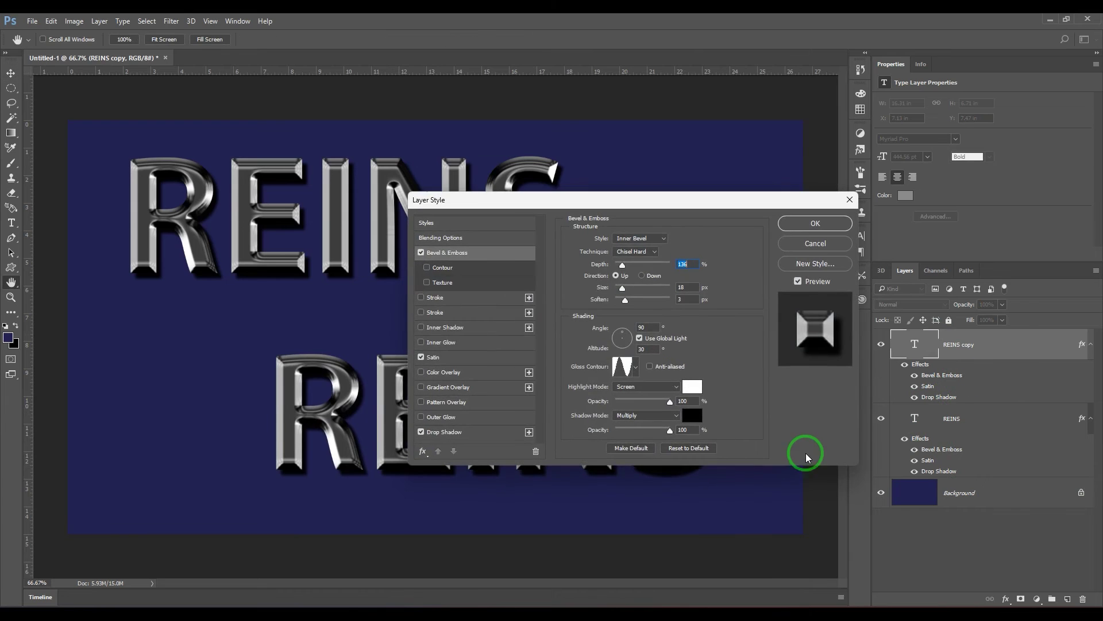
Remove the satin from REINS copy and set its bevel technique to Smooth.
click(421, 358)
click(430, 254)
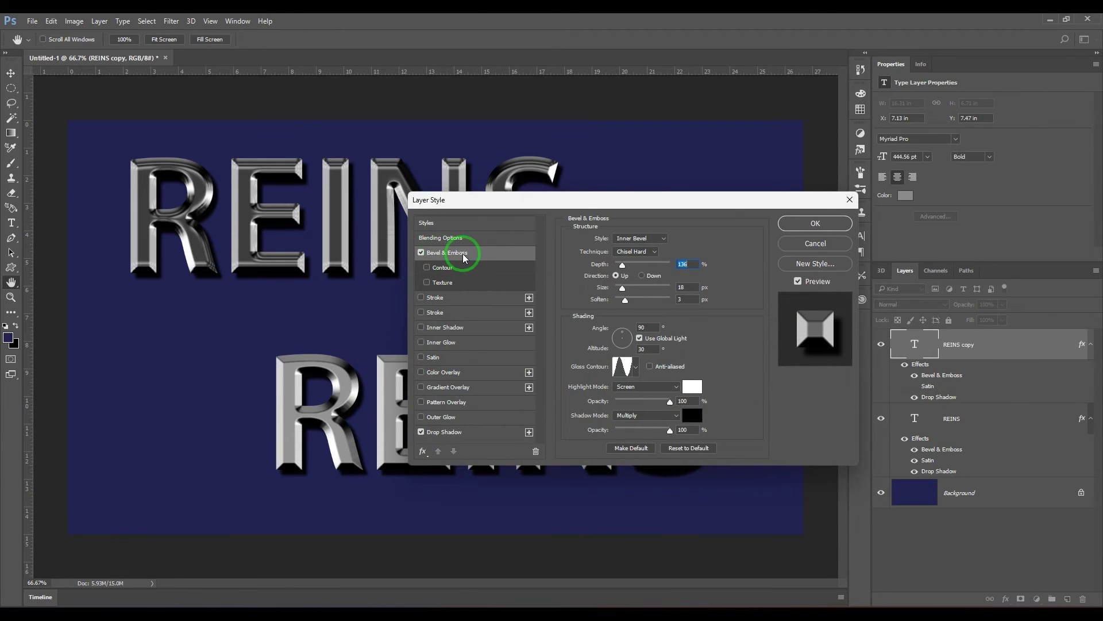
click(650, 252)
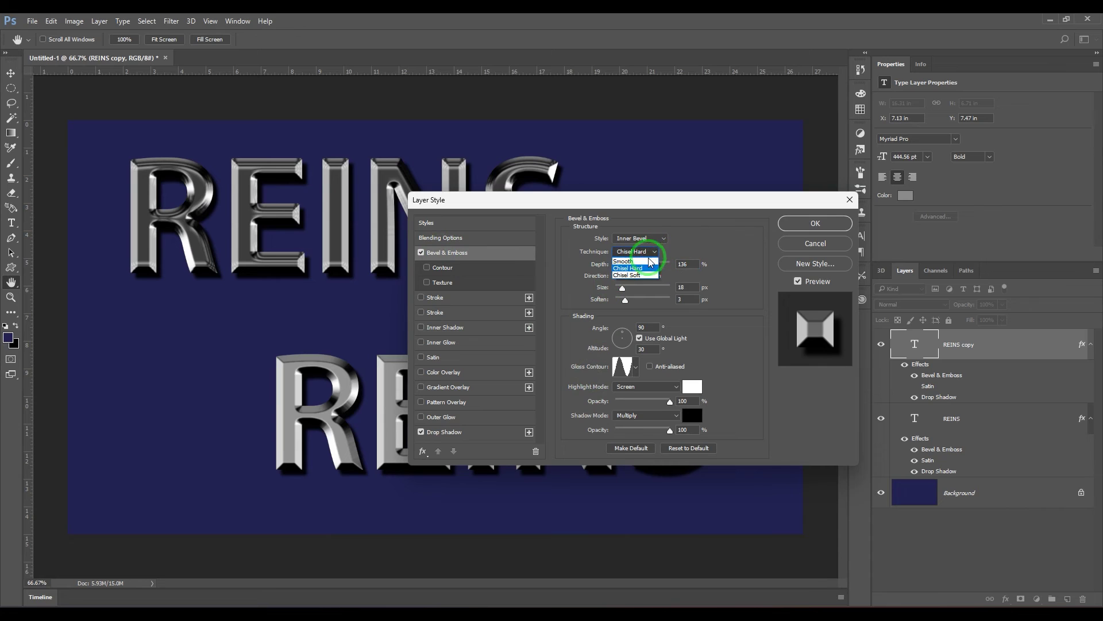
click(650, 261)
Choose the fourth gloss contour preset for the copy's bevel after comparing several.
click(628, 367)
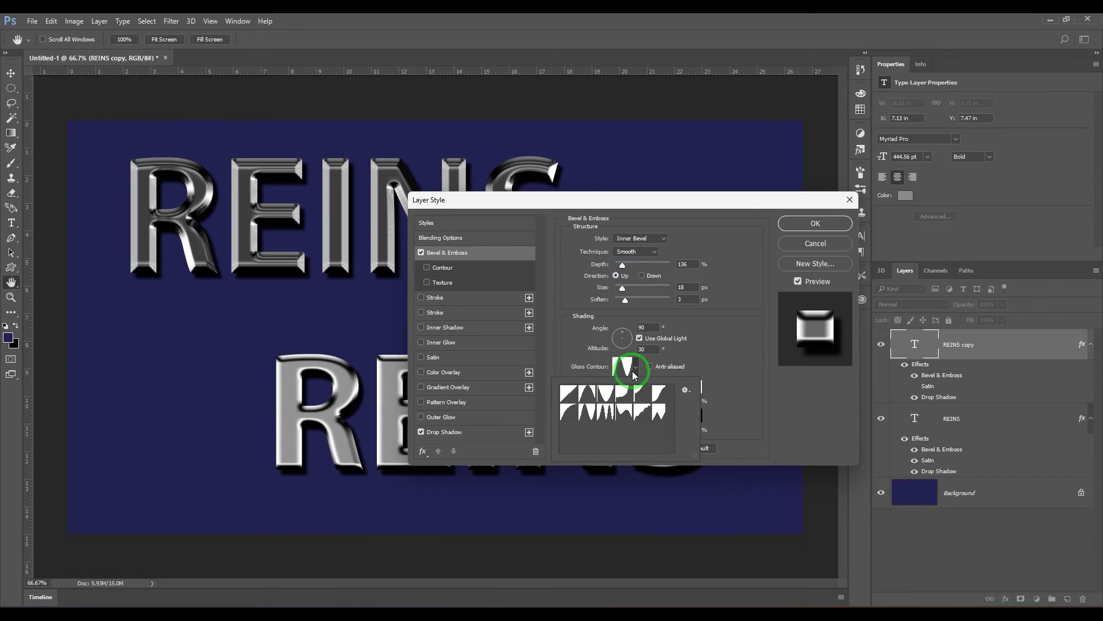
click(569, 395)
click(589, 396)
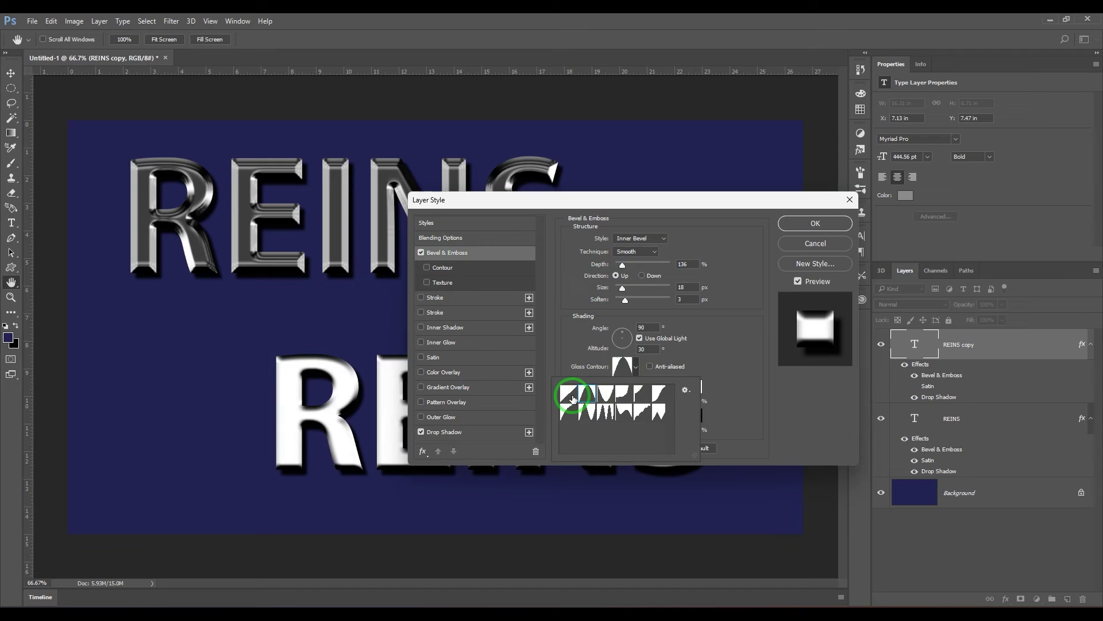
click(569, 396)
click(624, 394)
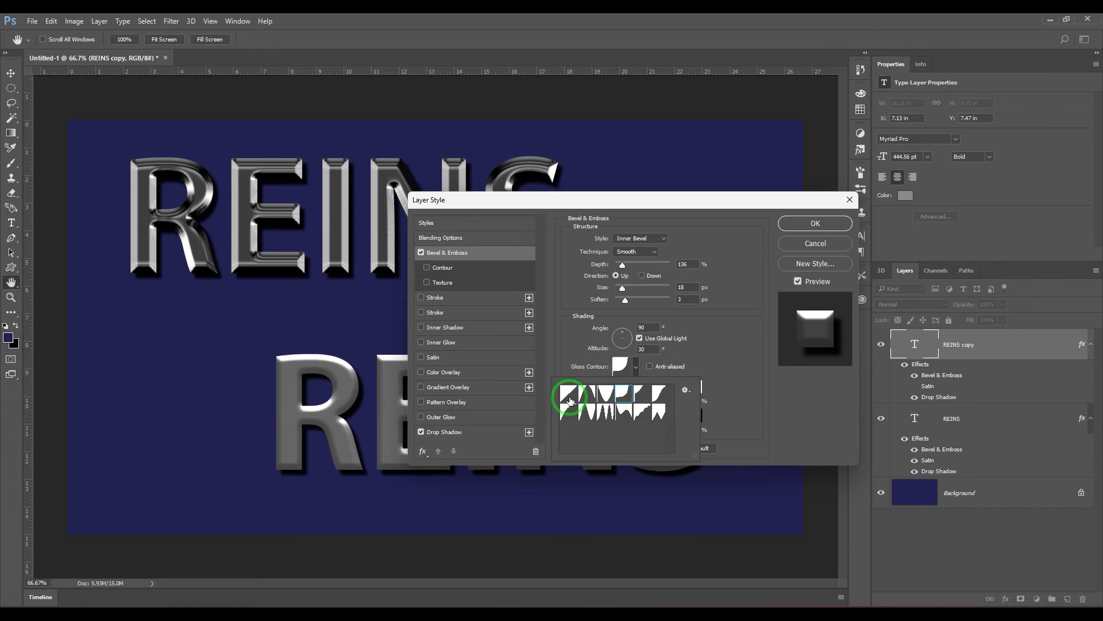
click(659, 395)
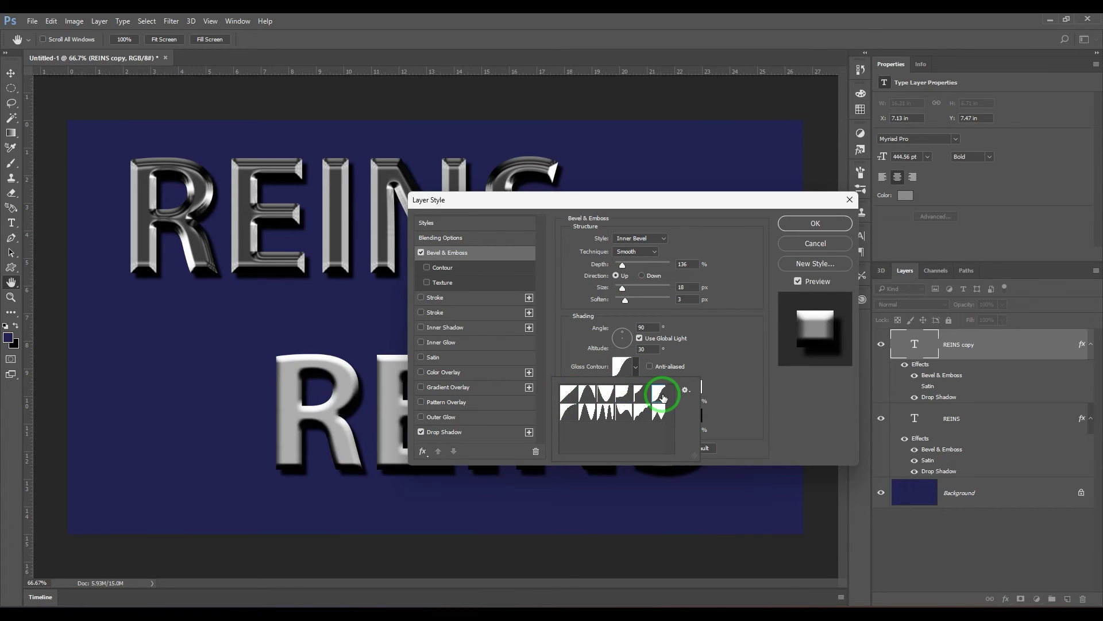
click(626, 395)
click(780, 407)
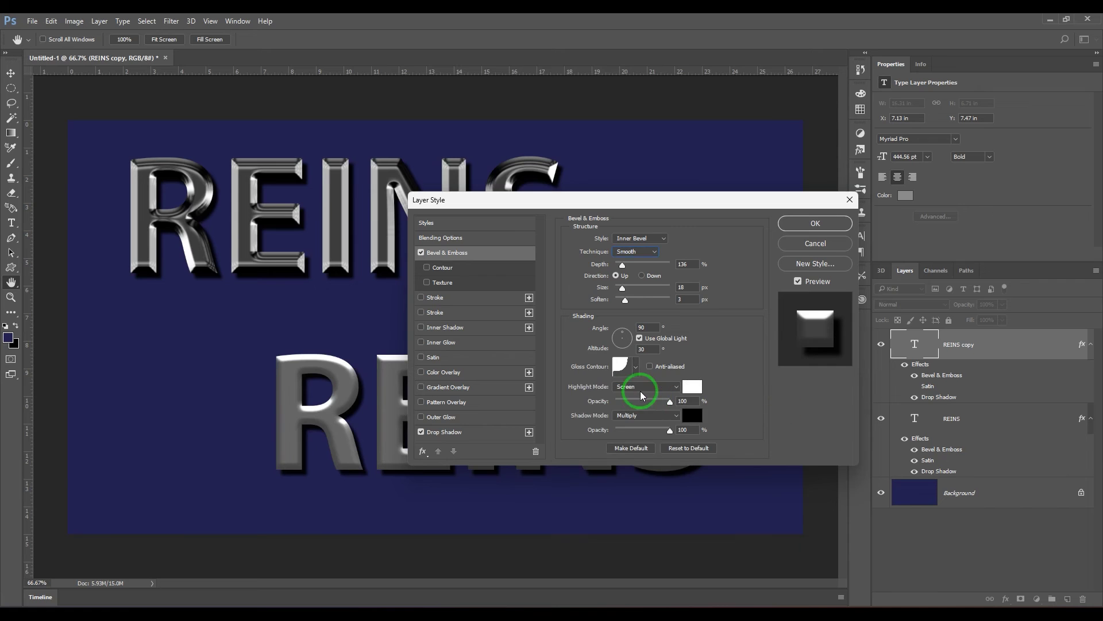
Set the bevel shadow mode to Screen.
mouse_move(656, 430)
mouse_down()
mouse_move(556, 433)
mouse_move(655, 431)
mouse_move(652, 417)
mouse_up()
click(652, 416)
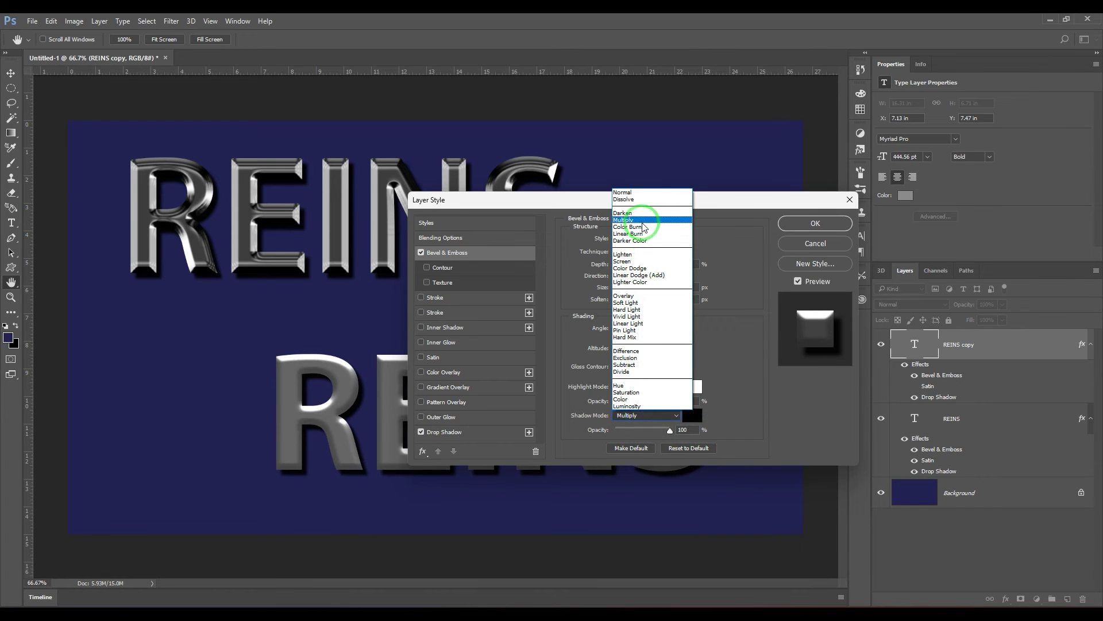
click(644, 255)
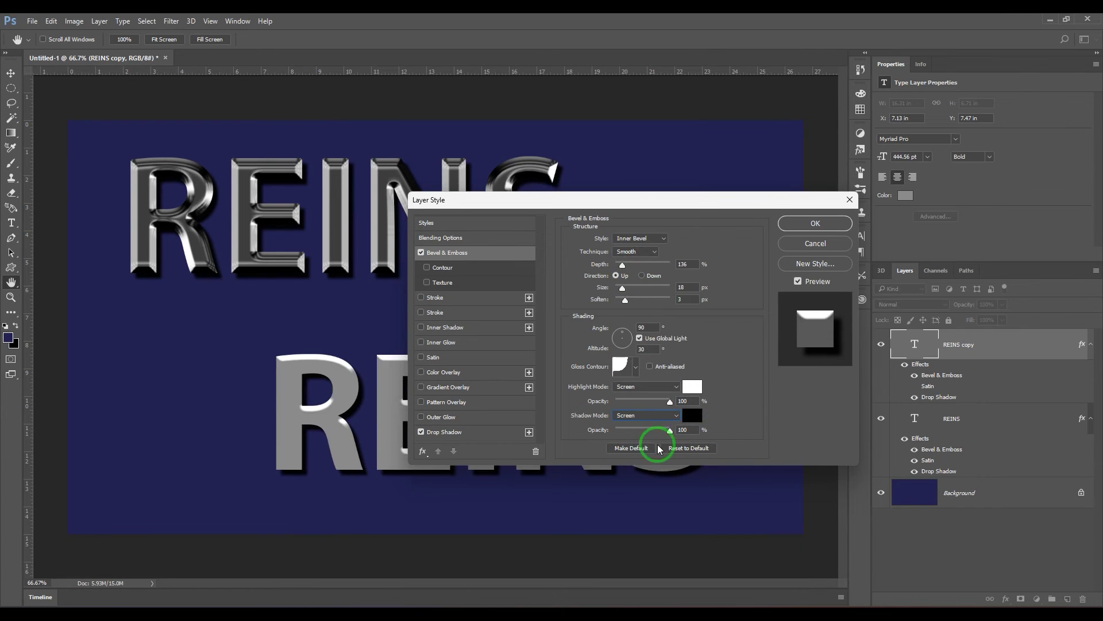
Change the copy's Color Overlay to orange #ff973a and turn Satin back on.
click(447, 373)
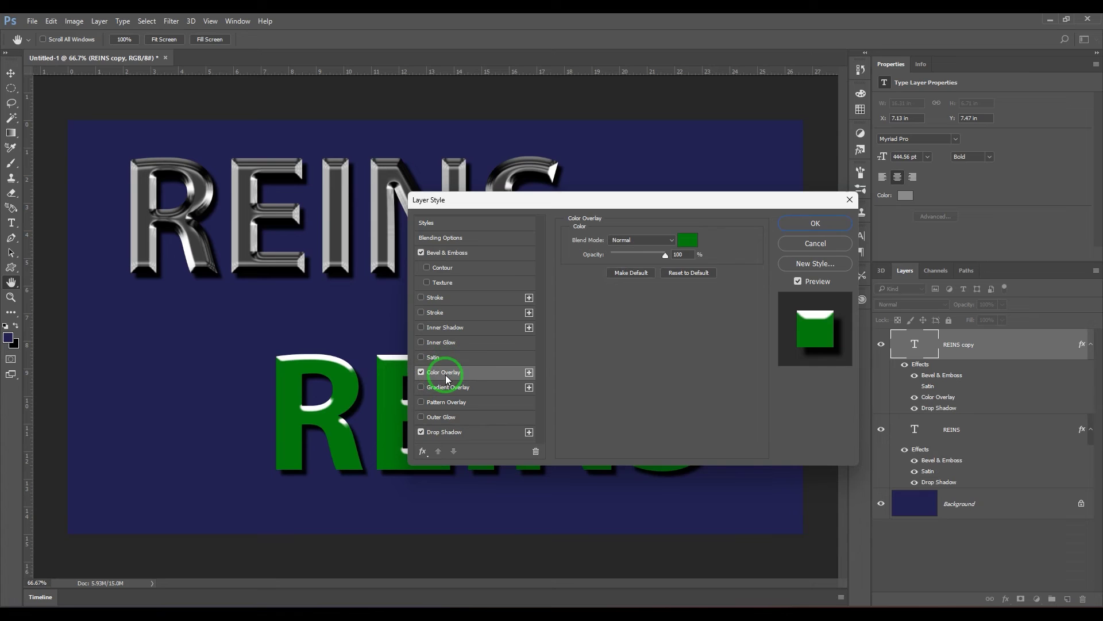
click(685, 238)
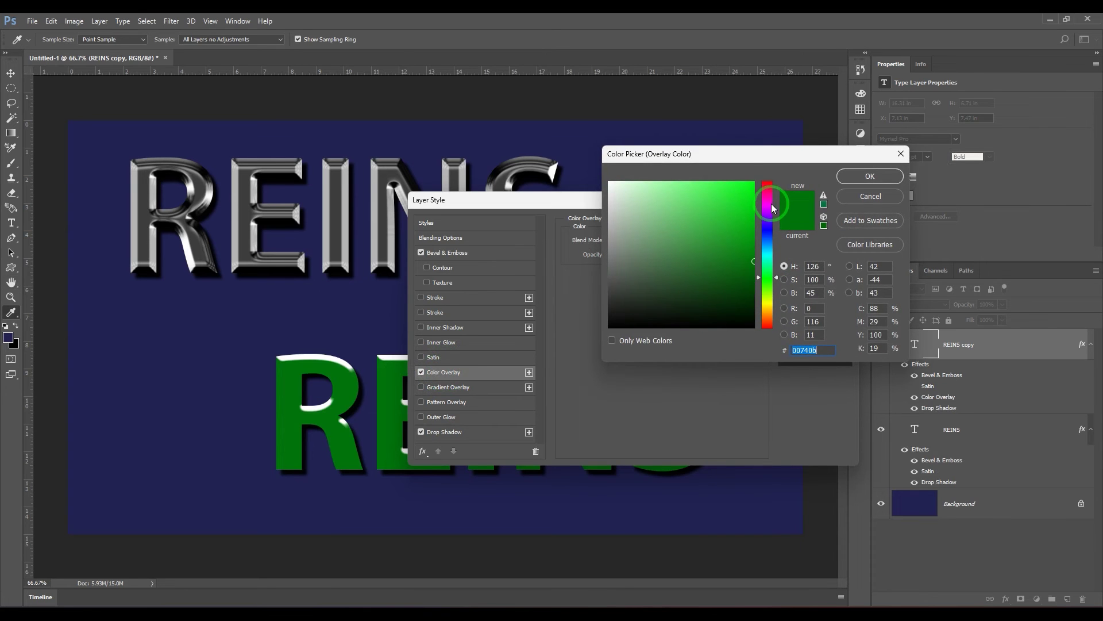
drag(771, 204, 720, 179)
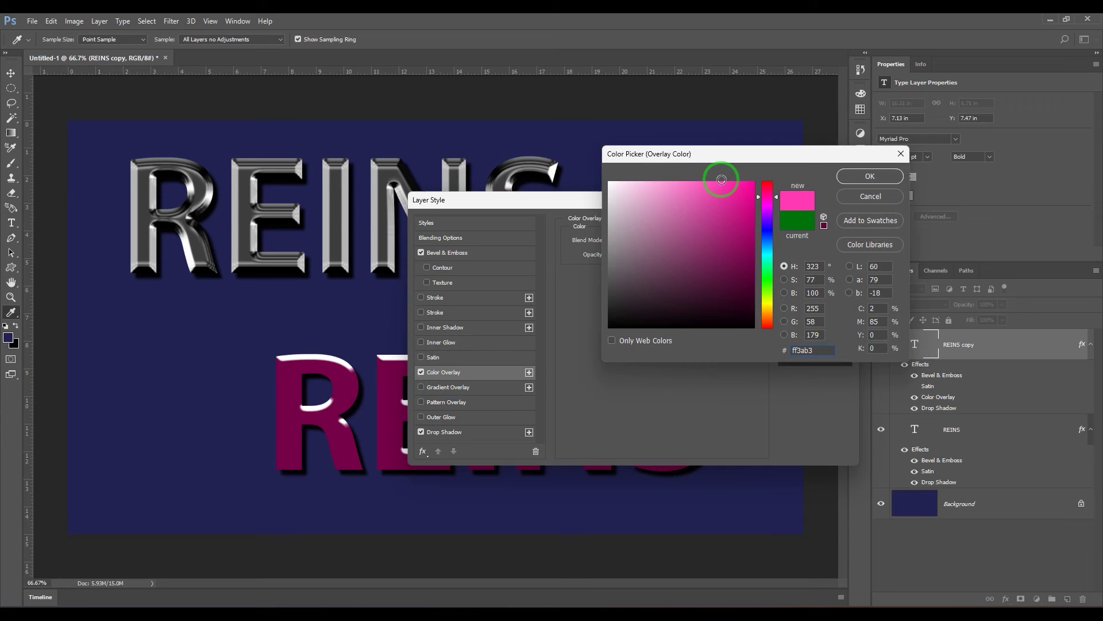
click(856, 181)
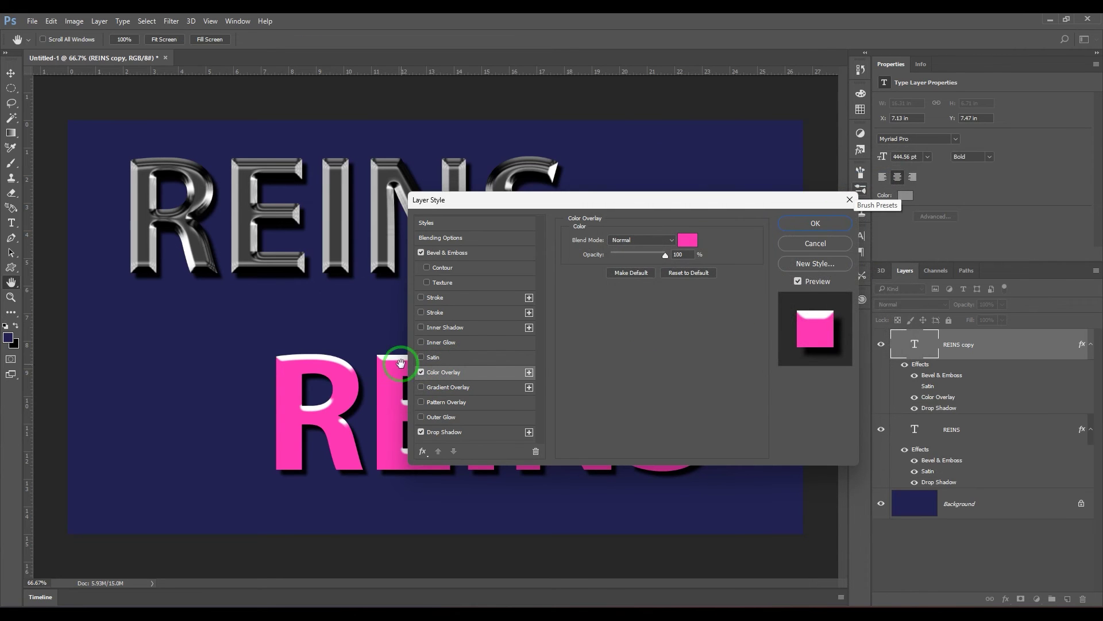
click(685, 244)
click(768, 318)
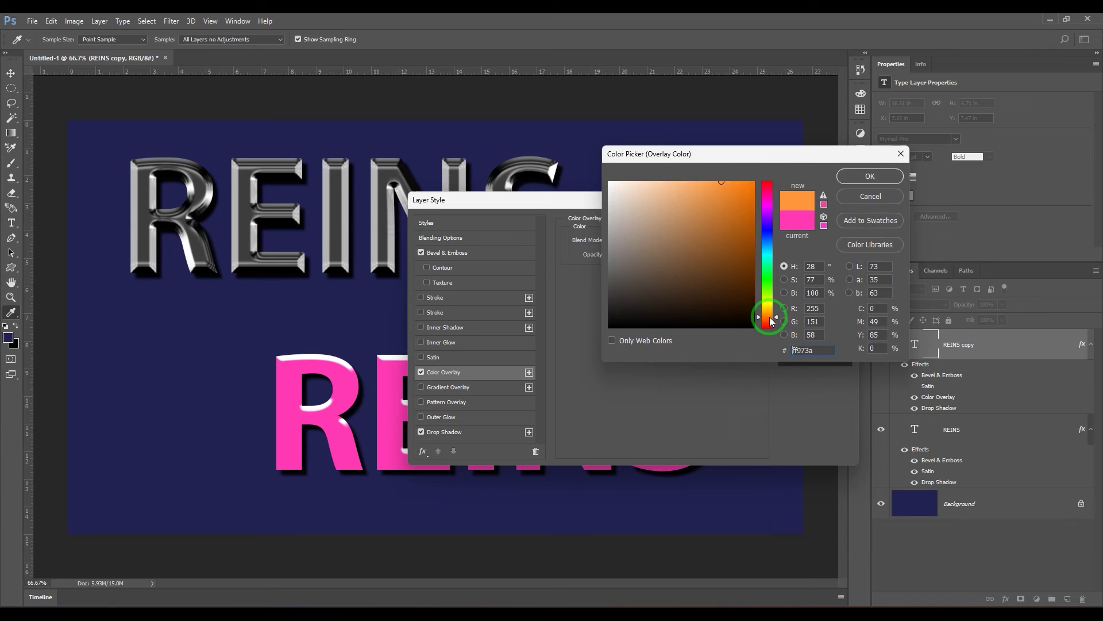
click(855, 179)
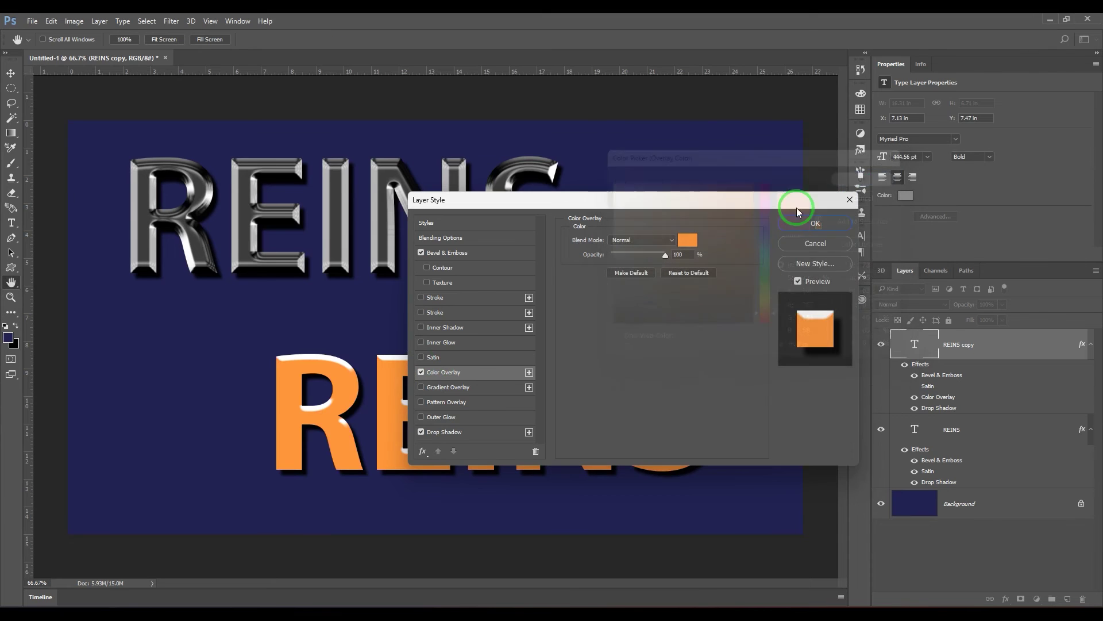
click(434, 357)
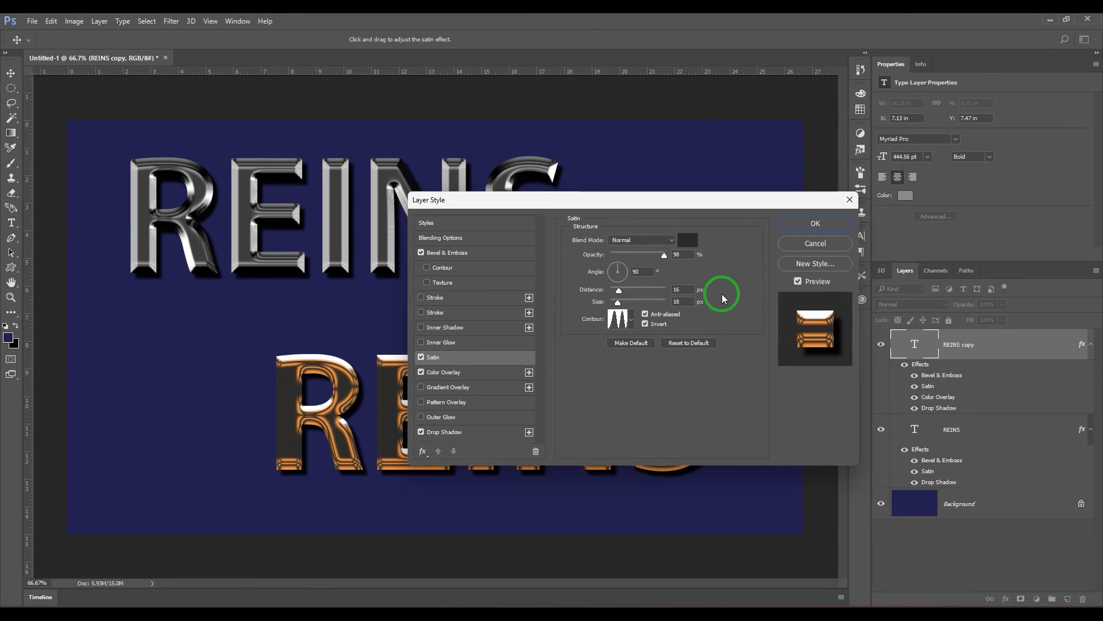
Set the satin colour to dark red and adjust its distance.
click(687, 240)
click(769, 324)
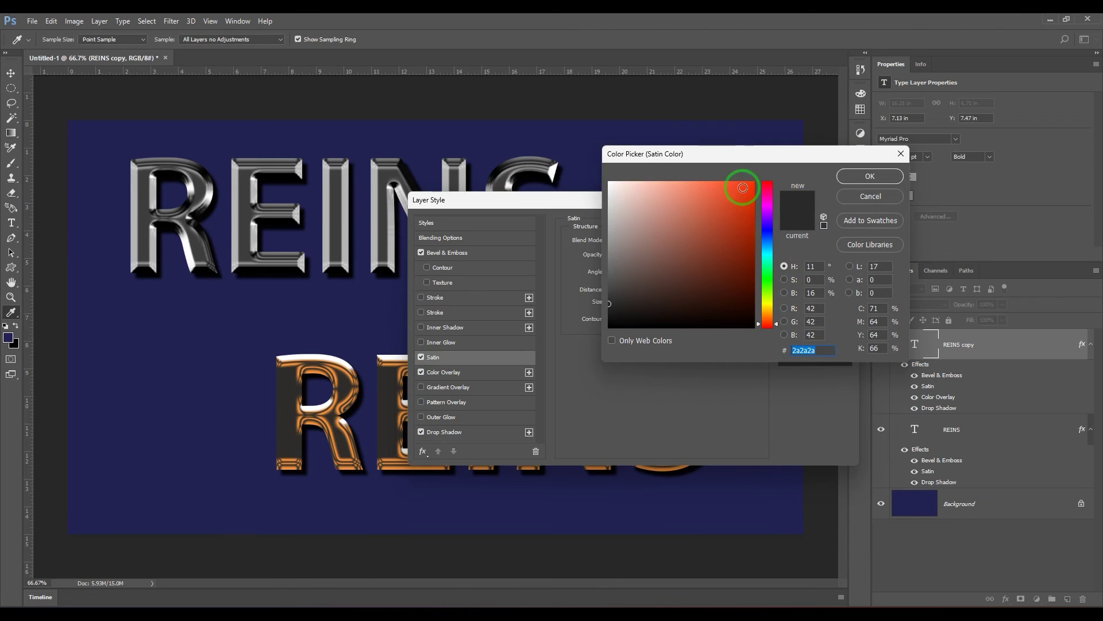
drag(740, 185, 753, 240)
click(868, 178)
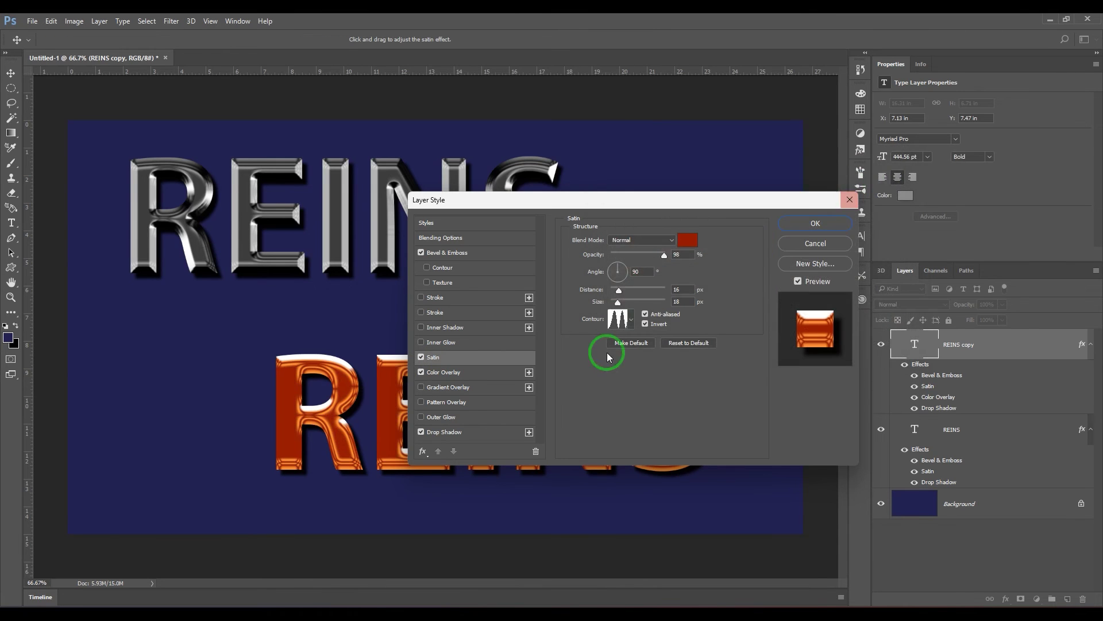
mouse_move(640, 291)
mouse_down()
mouse_move(615, 292)
mouse_move(657, 314)
mouse_move(615, 291)
mouse_move(655, 305)
mouse_up()
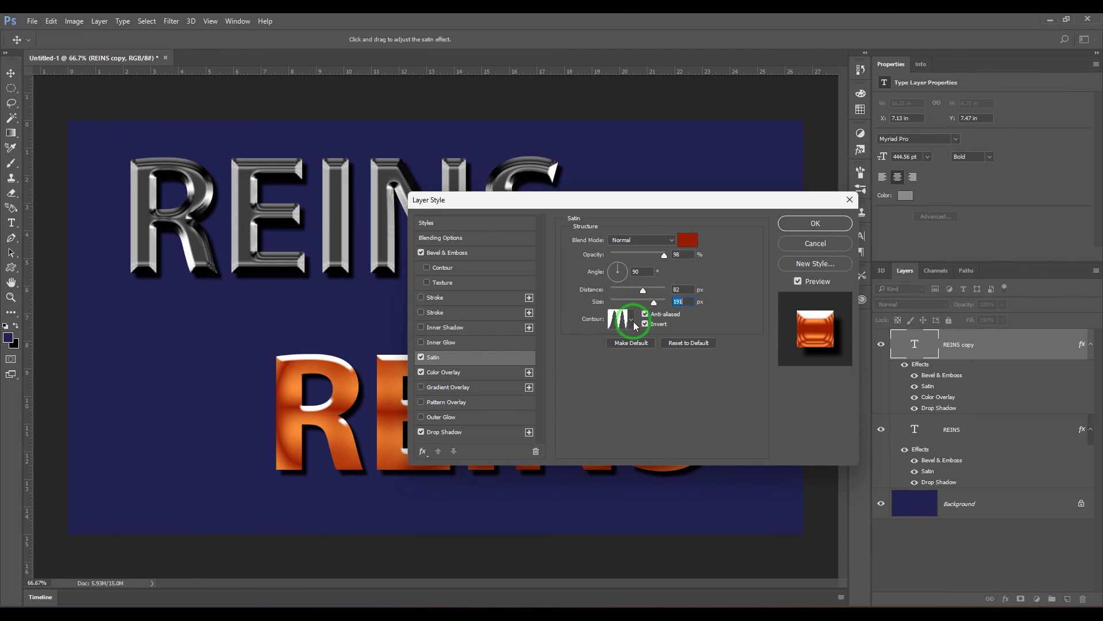
Pick a new satin contour preset after comparing several options.
click(631, 320)
click(565, 346)
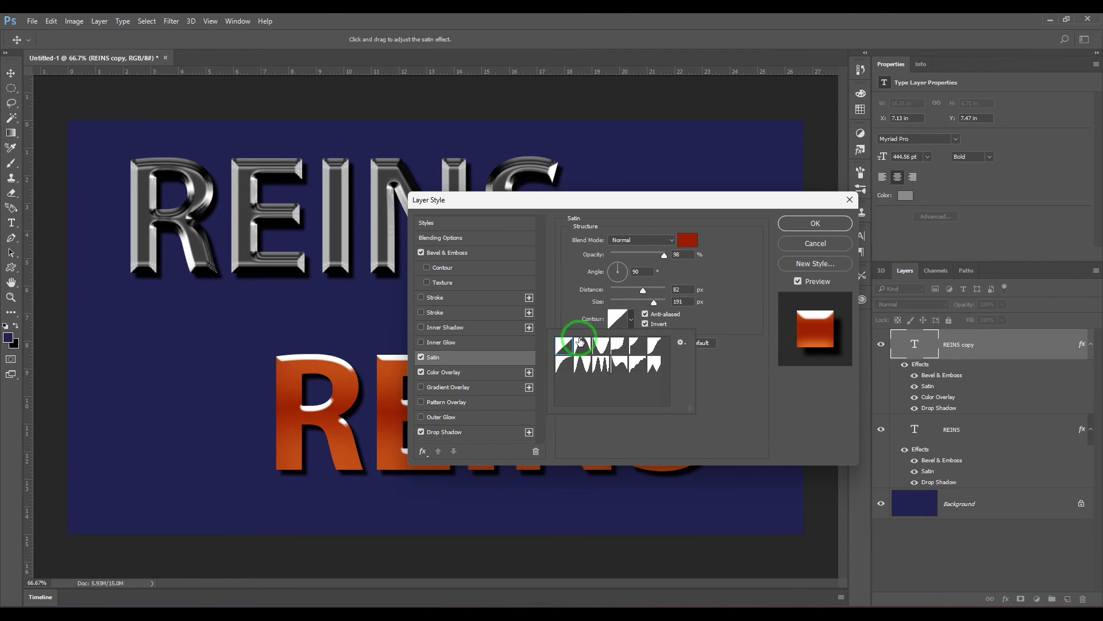
click(580, 343)
click(637, 355)
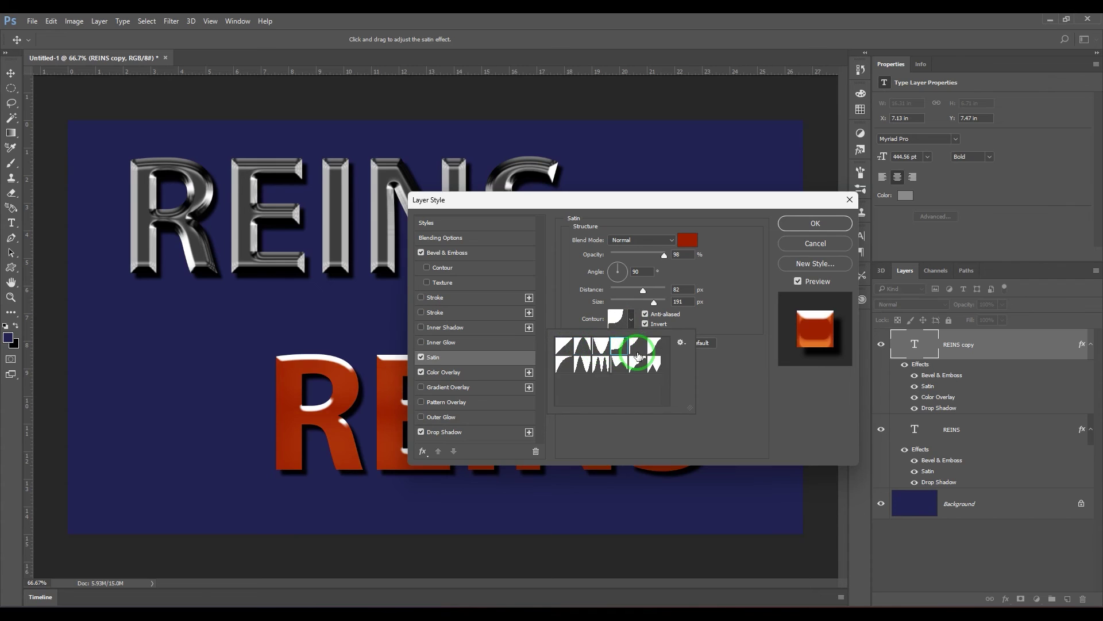
click(641, 353)
click(657, 356)
click(563, 364)
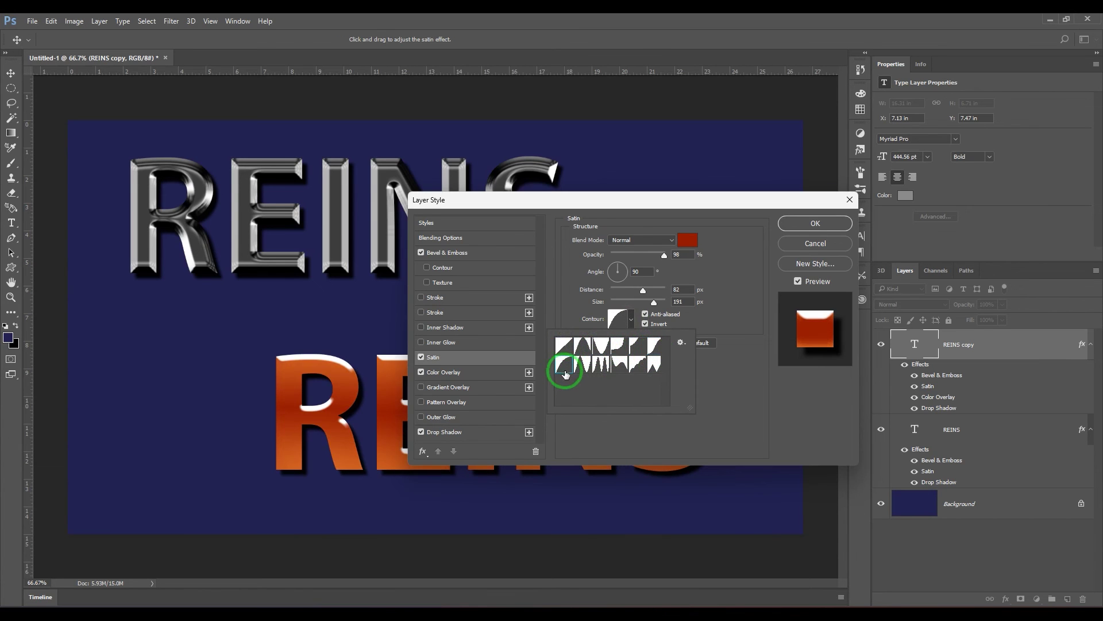
click(583, 371)
click(595, 371)
click(581, 367)
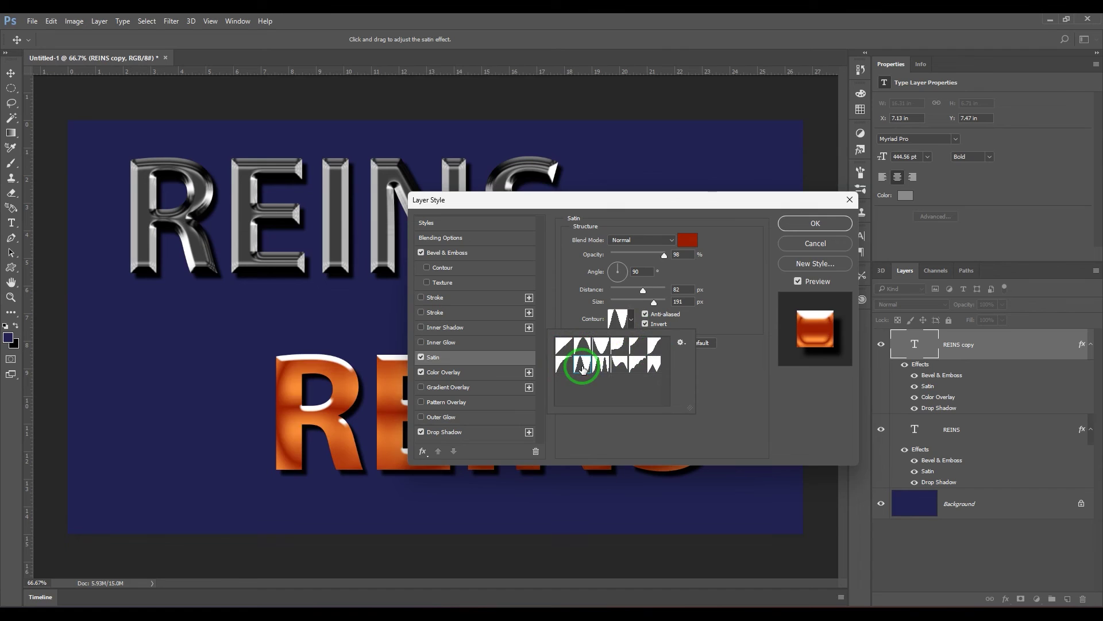
click(613, 365)
click(653, 364)
click(638, 366)
click(582, 364)
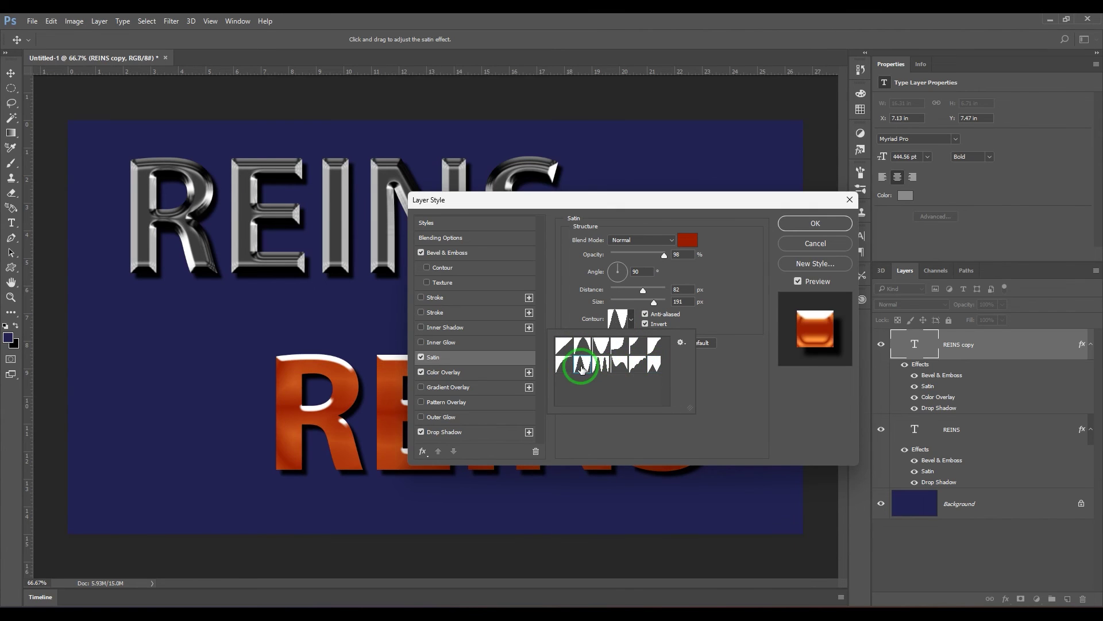
click(744, 381)
Set the satin distance to 57 px and size to 250 px.
drag(637, 300, 654, 305)
mouse_move(643, 290)
mouse_down()
mouse_move(621, 289)
mouse_move(642, 296)
mouse_move(645, 321)
mouse_up()
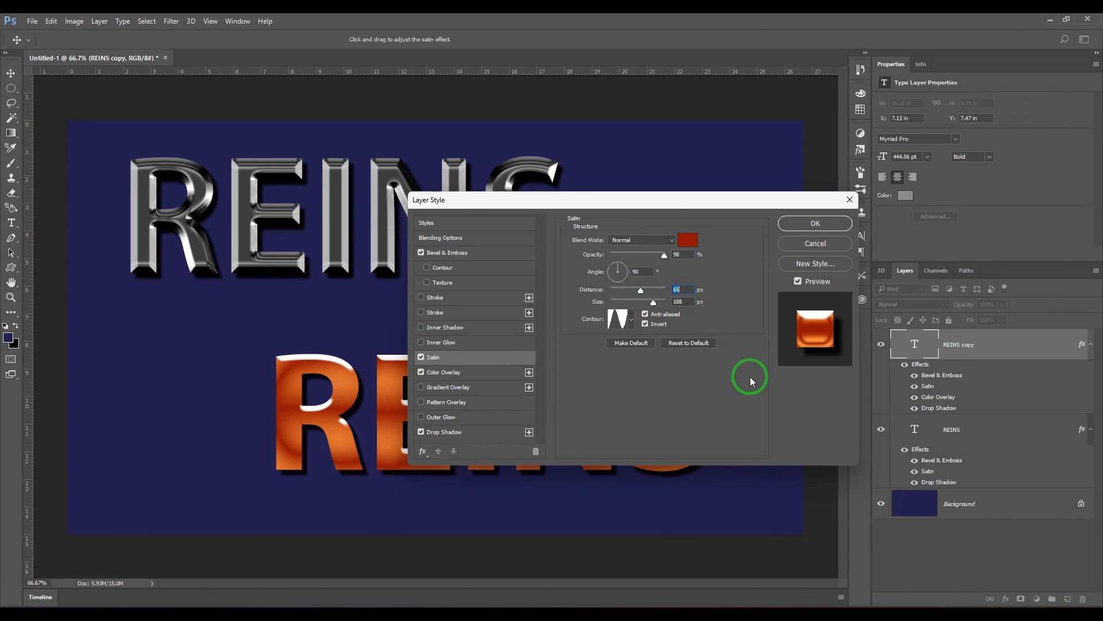
drag(738, 197, 746, 92)
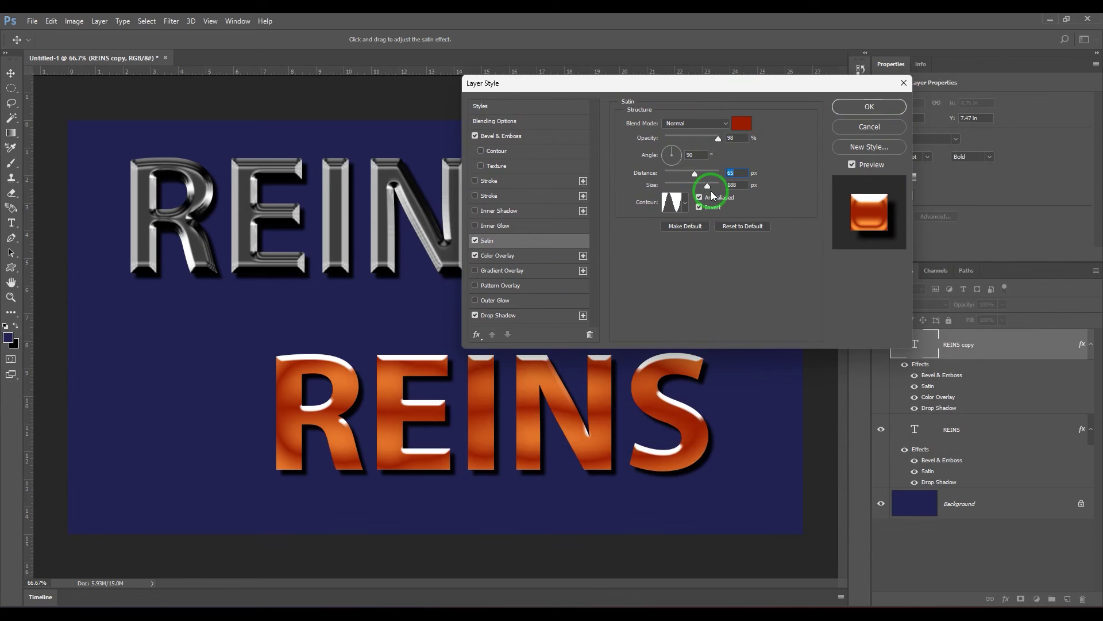
mouse_move(712, 192)
mouse_down()
mouse_move(694, 187)
mouse_move(726, 192)
mouse_move(693, 171)
mouse_move(665, 175)
mouse_move(694, 180)
mouse_up()
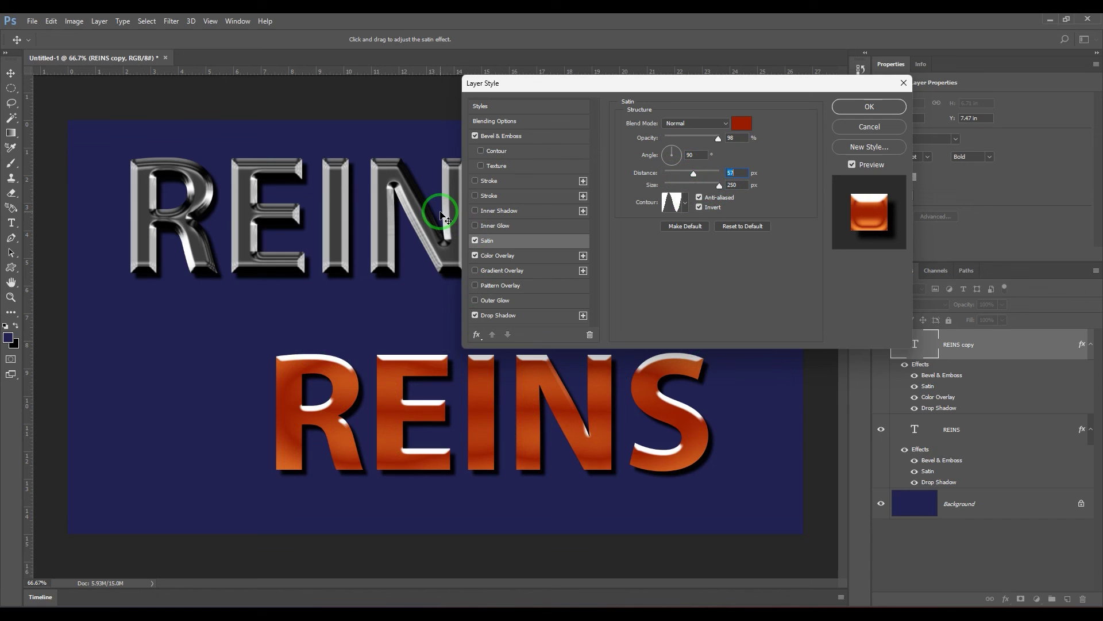
Add a dark red #8a0d00 inner glow at 51% opacity and 13 px size, with choke 41.
click(502, 226)
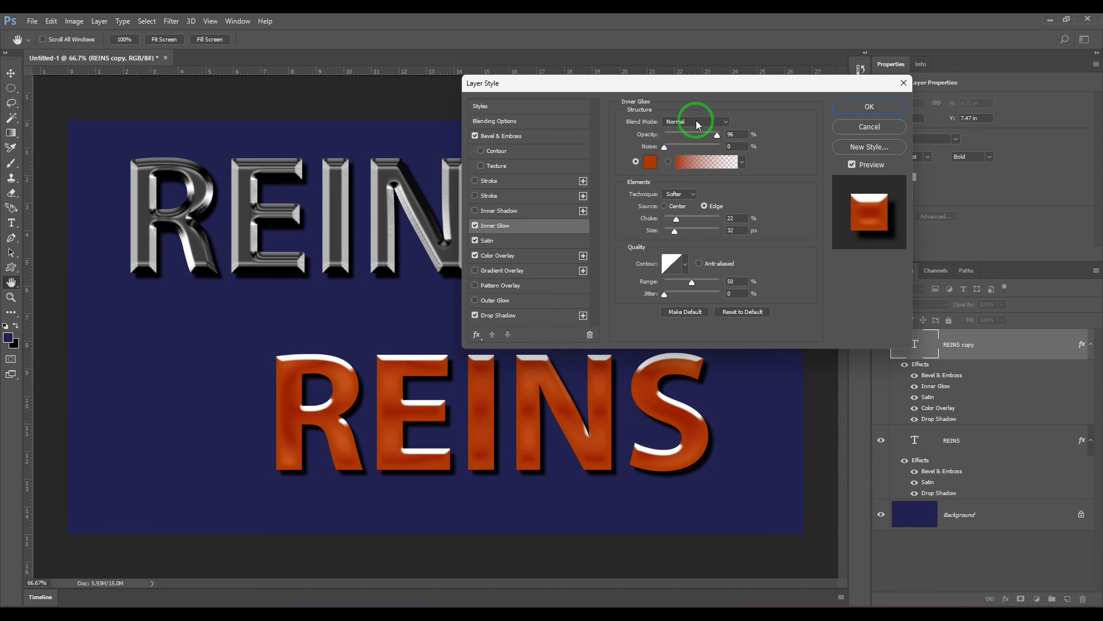
click(650, 161)
mouse_move(736, 264)
mouse_down()
mouse_move(742, 257)
mouse_move(769, 286)
mouse_move(741, 274)
mouse_move(747, 250)
mouse_move(756, 258)
mouse_move(739, 234)
mouse_move(753, 239)
mouse_move(771, 188)
mouse_up()
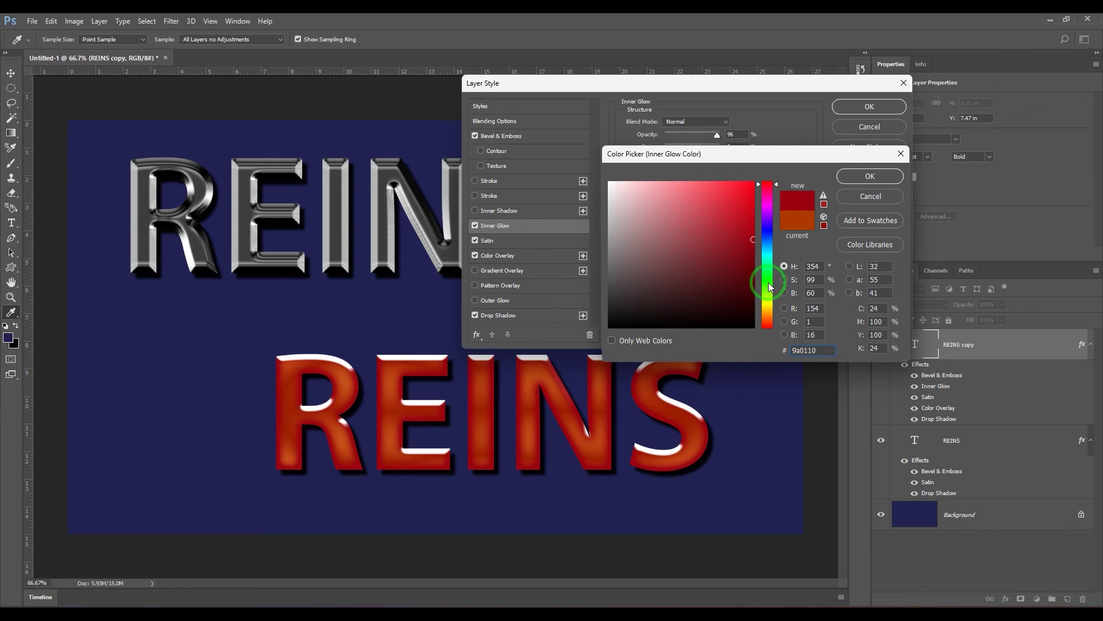
drag(768, 322, 769, 331)
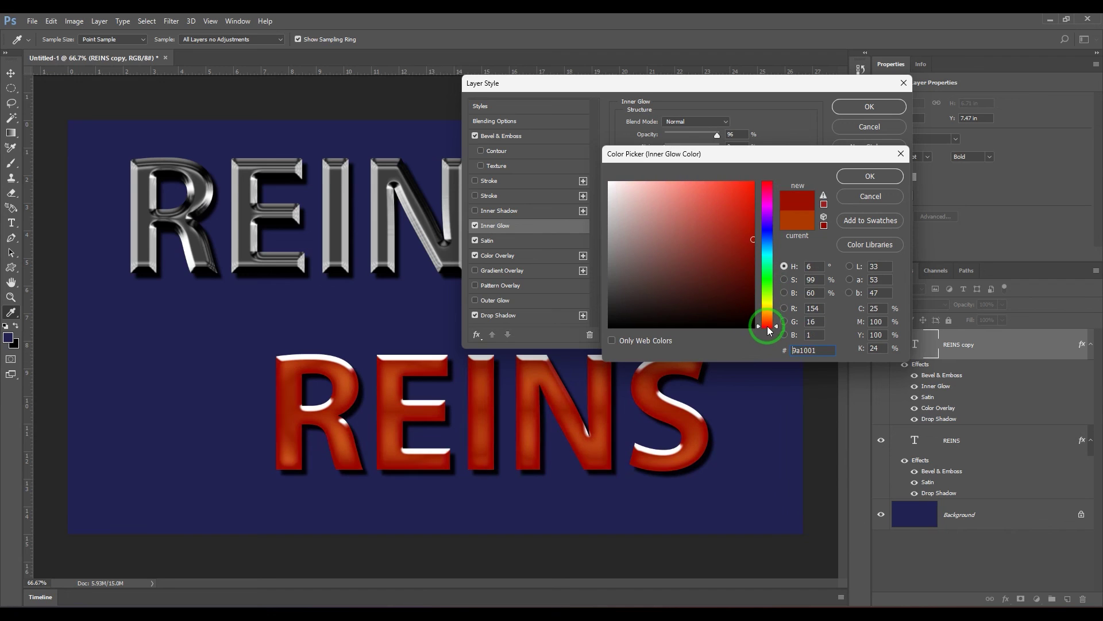
mouse_move(750, 260)
mouse_down()
mouse_move(734, 226)
mouse_move(754, 248)
mouse_up()
click(860, 182)
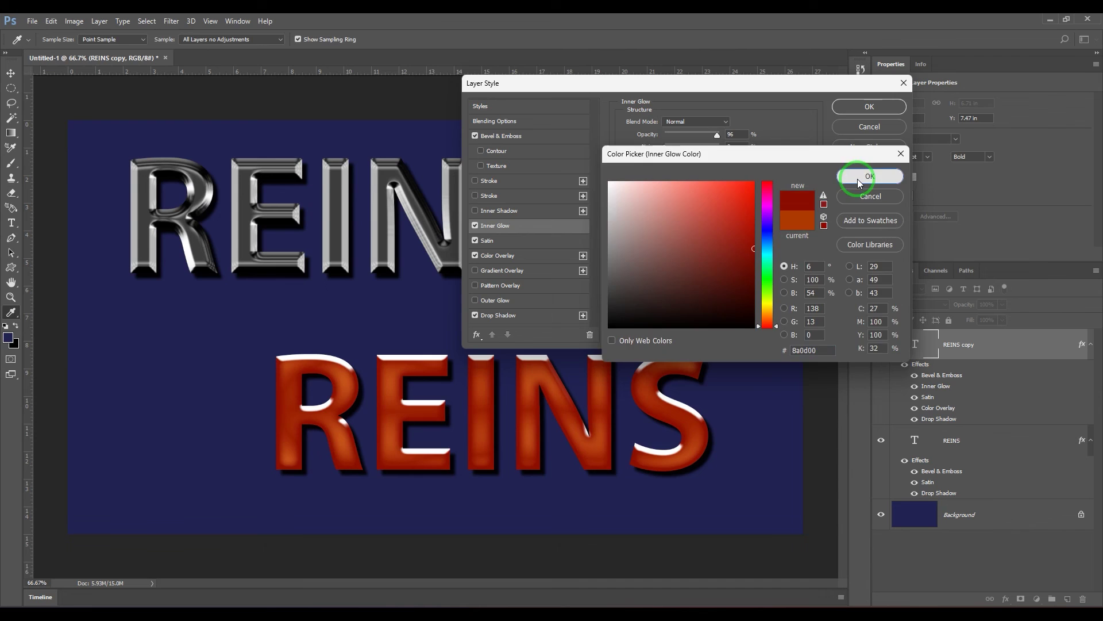
drag(704, 138, 678, 139)
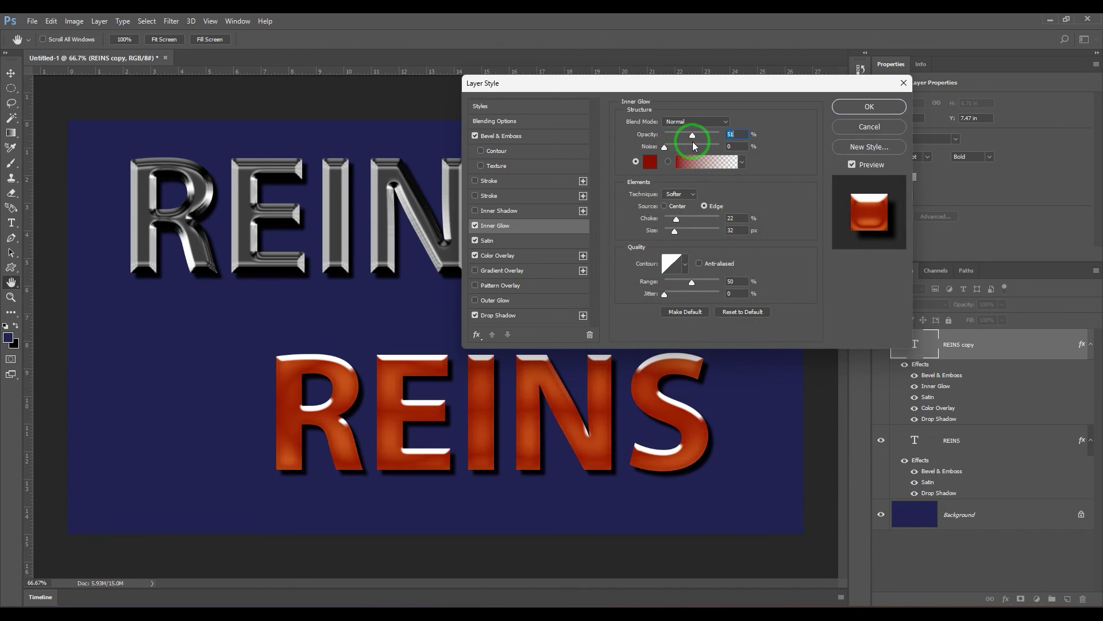
mouse_move(676, 219)
mouse_down()
mouse_move(650, 218)
mouse_move(688, 222)
mouse_move(673, 234)
mouse_up()
Apply the copy's style, then stack the orange REINS directly under the silver REINS.
click(869, 106)
key(v)
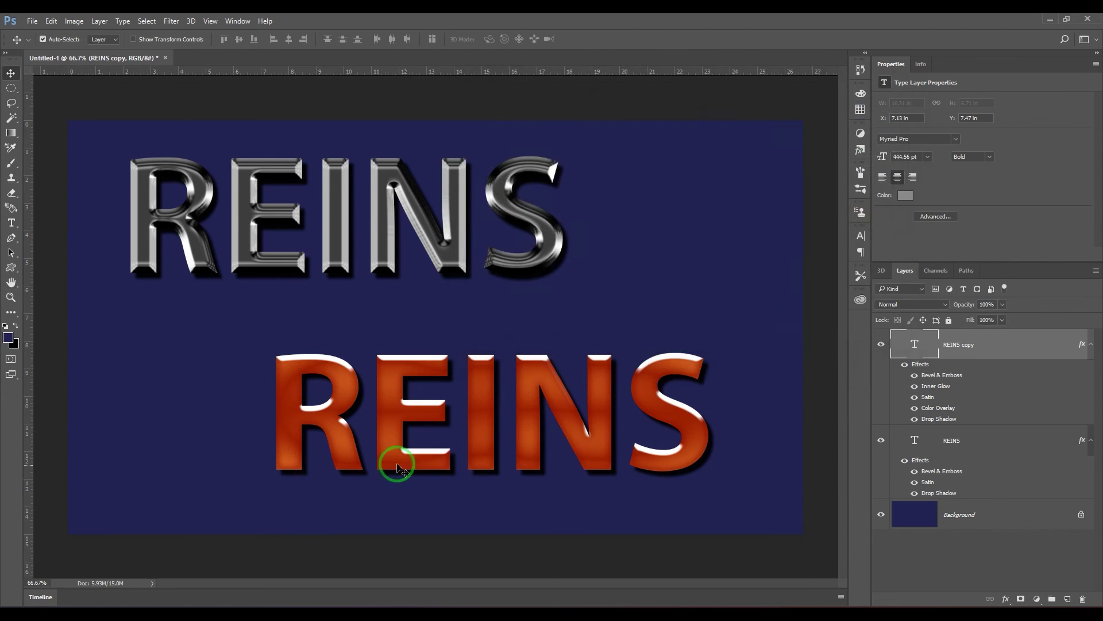
drag(359, 356, 316, 335)
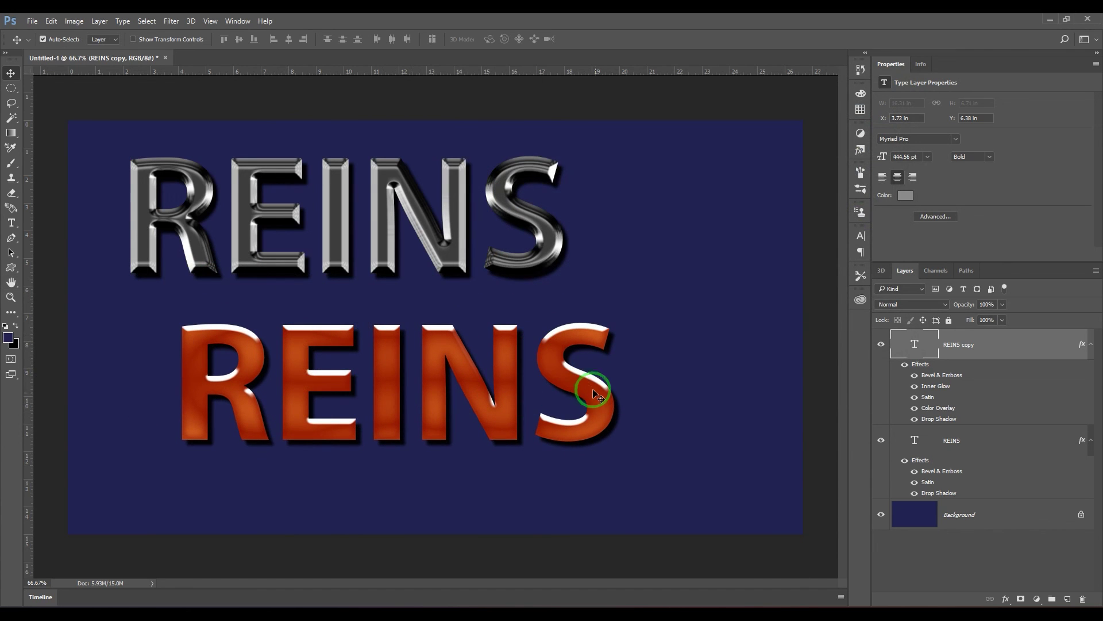
drag(375, 332, 411, 326)
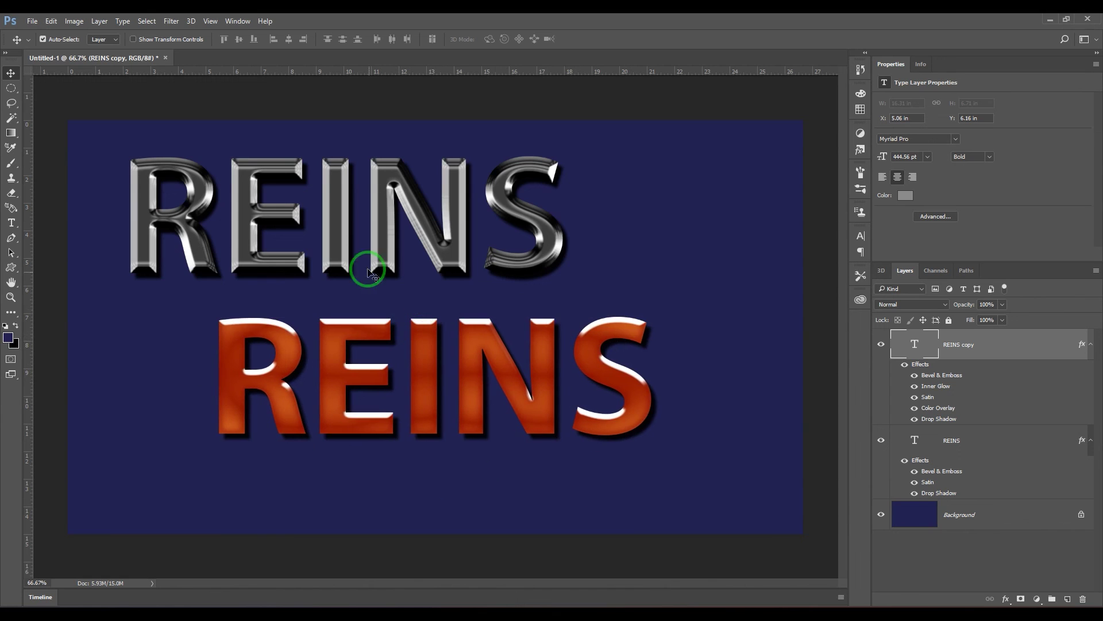
drag(458, 266, 506, 296)
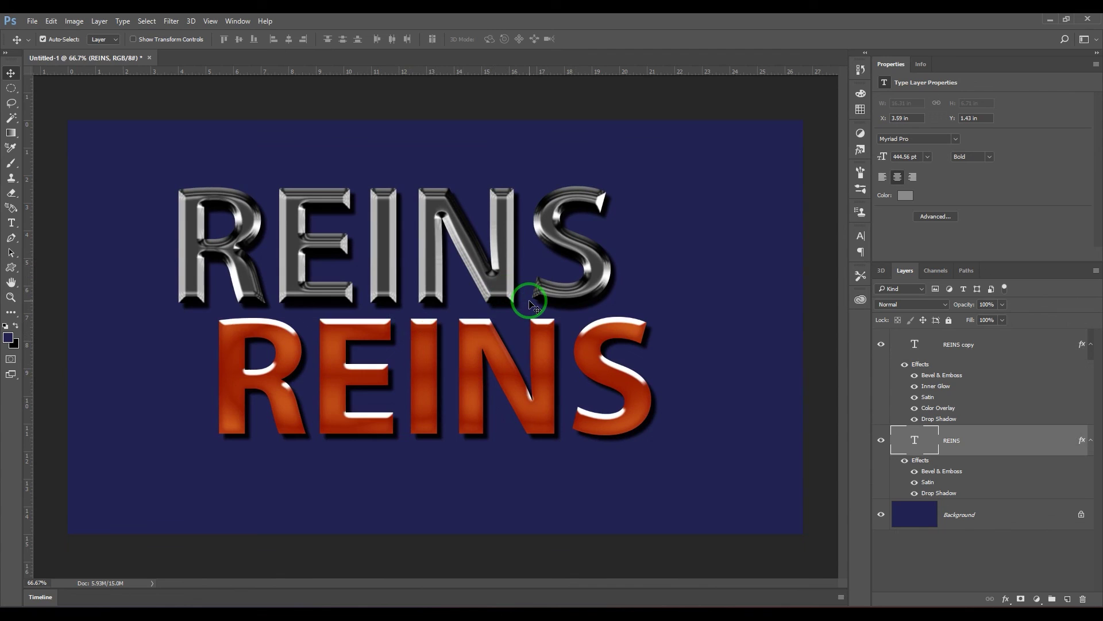